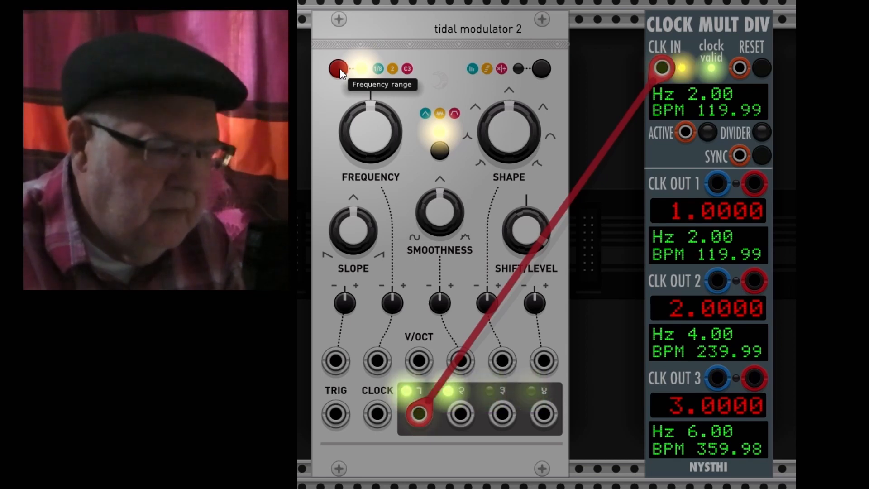
Step: Switch the tidal modulator's frequency range and turn the Frequency knob down to -48 semitones
left_click(339, 71)
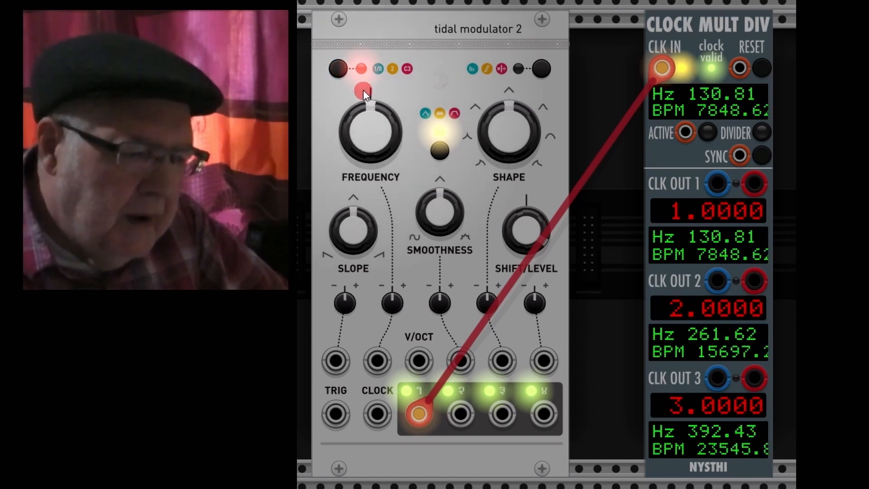
mouse_move(370, 119)
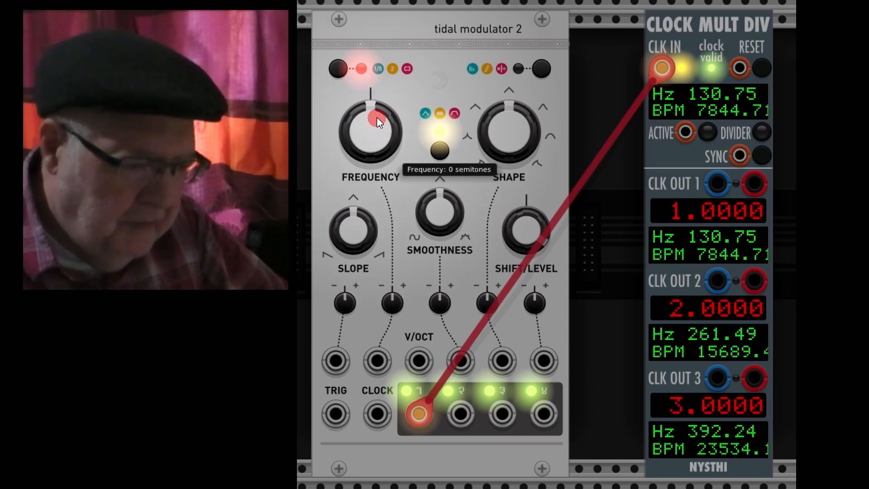
left_click_drag(377, 117, 481, 266)
left_click(381, 131)
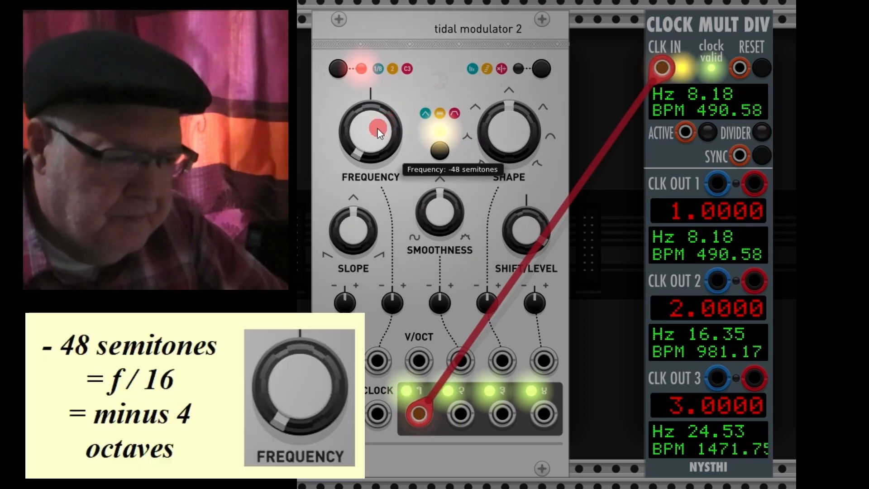
left_click_drag(368, 132, 481, 265)
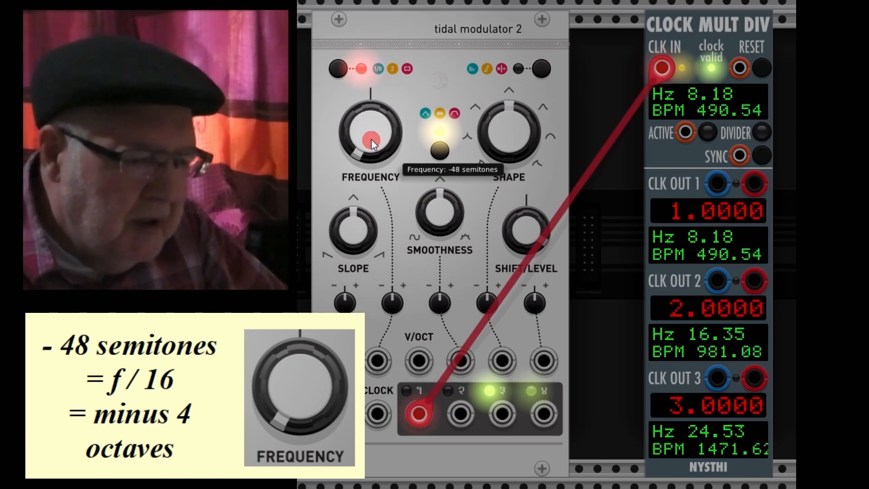
Step: Reset the Frequency knob to 0 semitones
double_click(371, 140)
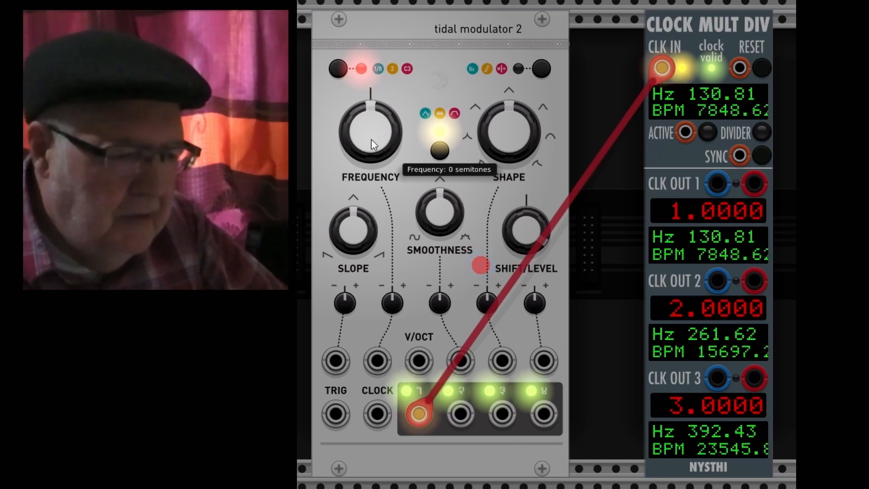
left_click_drag(371, 139, 481, 266)
left_click_drag(363, 144, 481, 265)
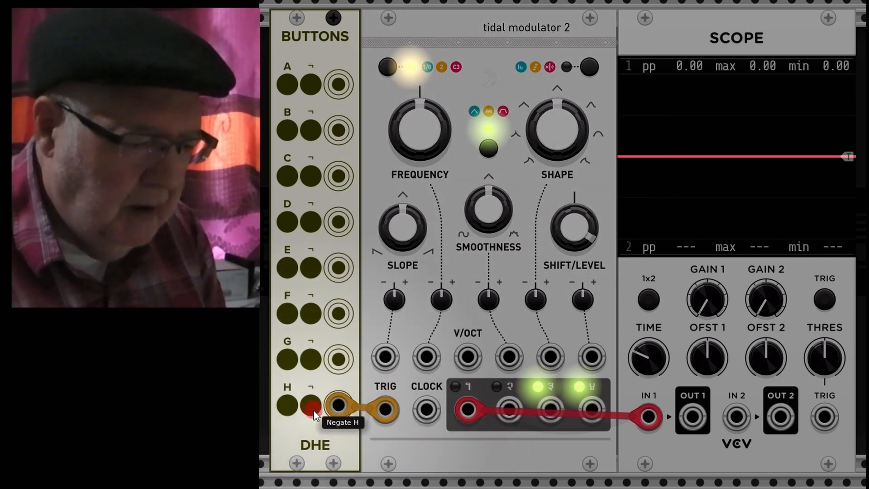
Step: Trigger the tidal modulator using the Buttons module's Negate H button
left_click(313, 405)
left_click(313, 405)
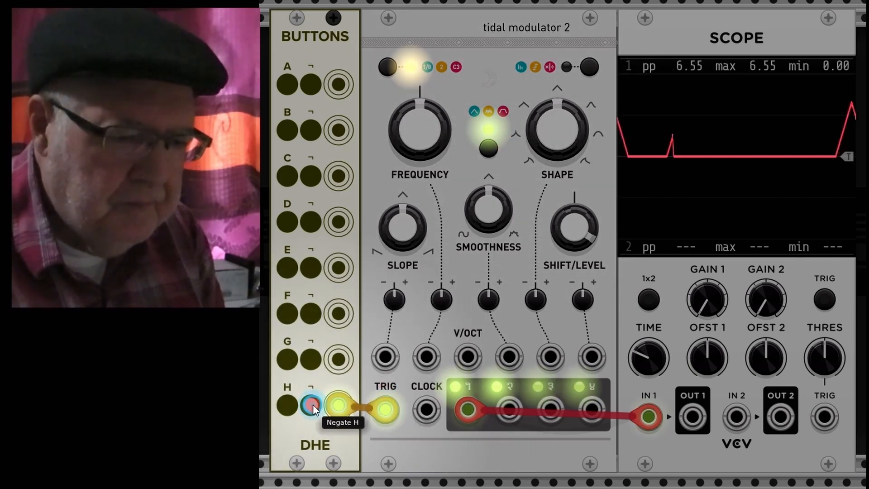
left_click(313, 405)
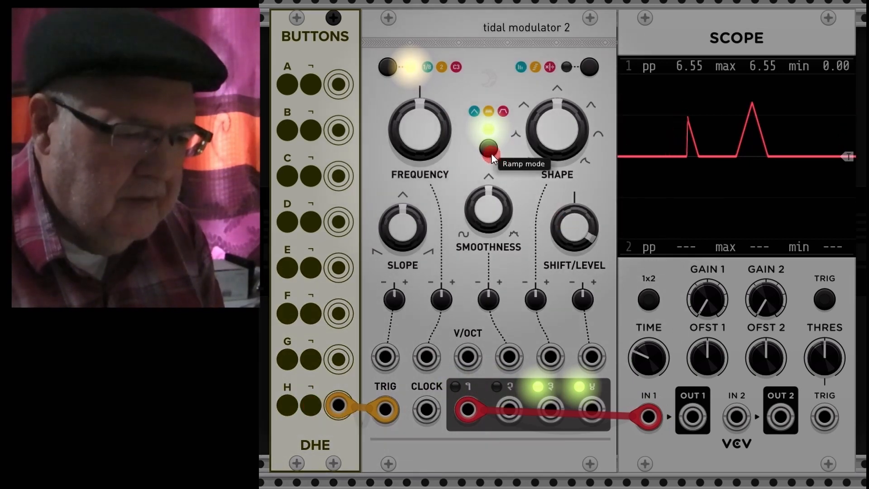
Step: Toggle the tidal modulator's Ramp mode on and retrigger it with the Negate H button
left_click(490, 150)
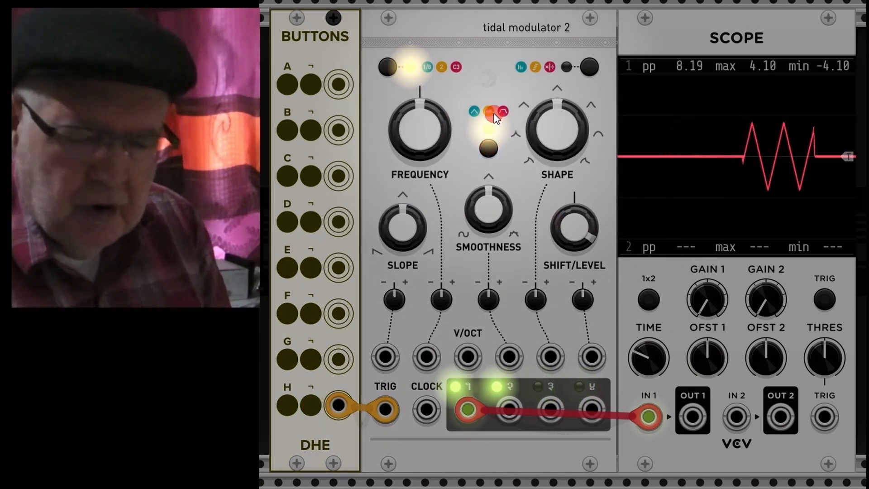
left_click(497, 148)
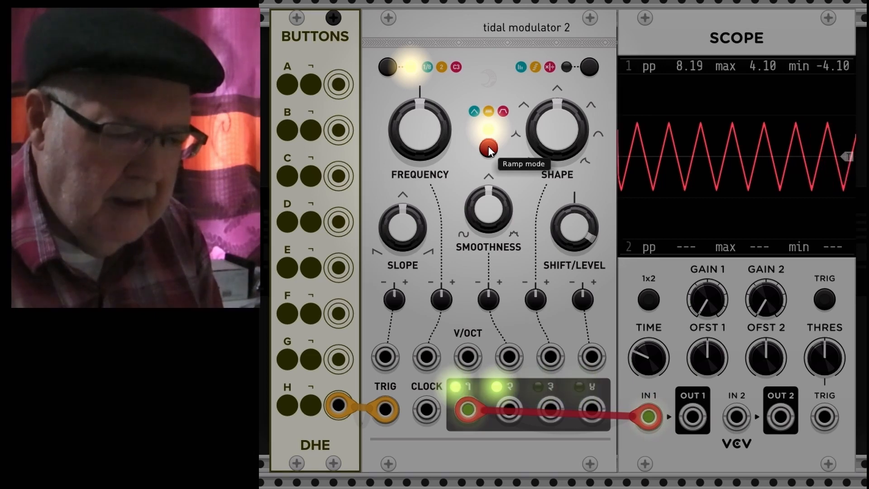
left_click(488, 148)
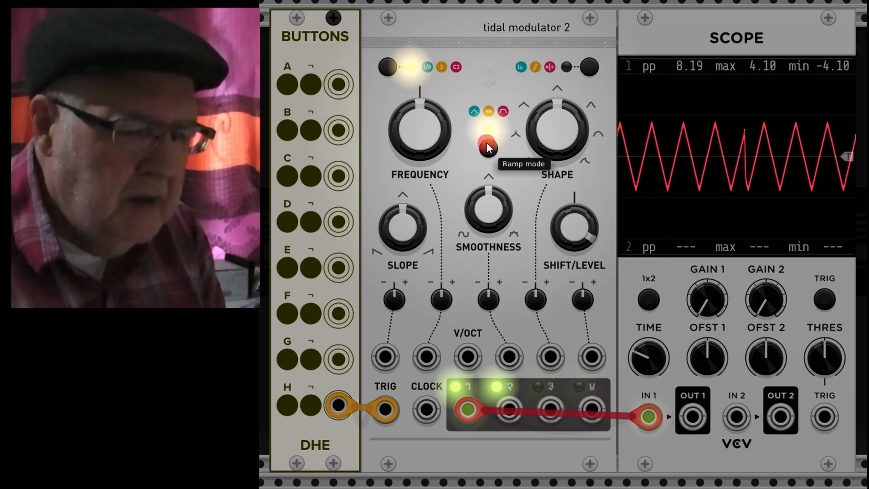
left_click(488, 150)
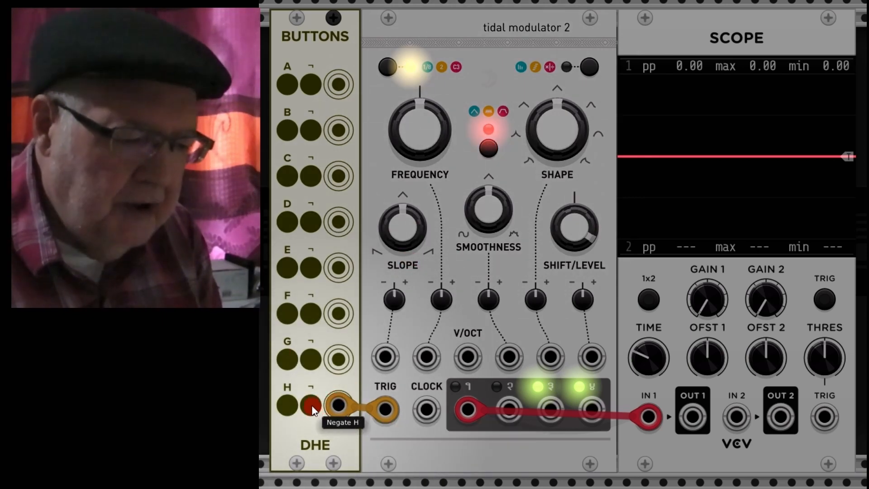
left_click(311, 406)
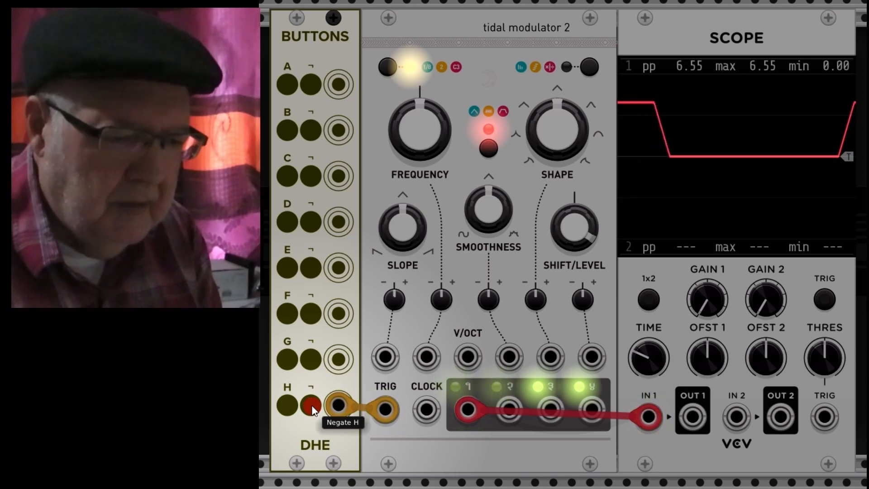
left_click(312, 406)
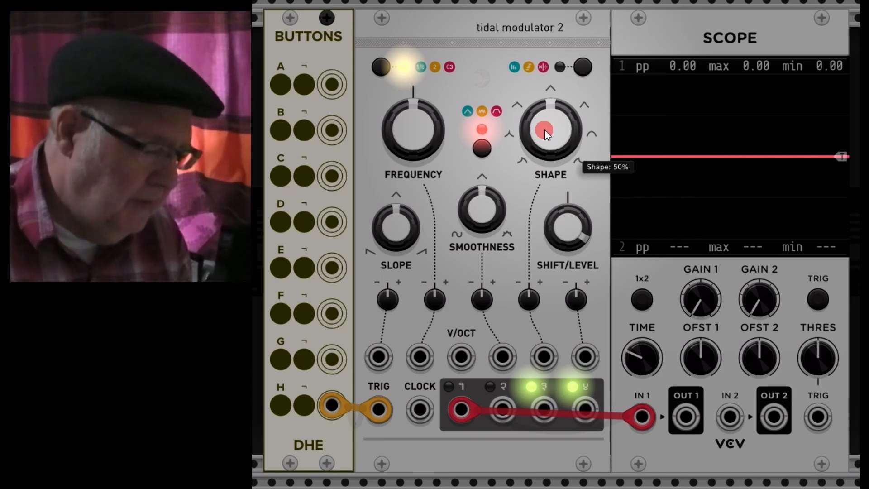
Step: Lower the Shape knob to about 40% and toggle Ramp mode off
left_click_drag(560, 127, 431, 262)
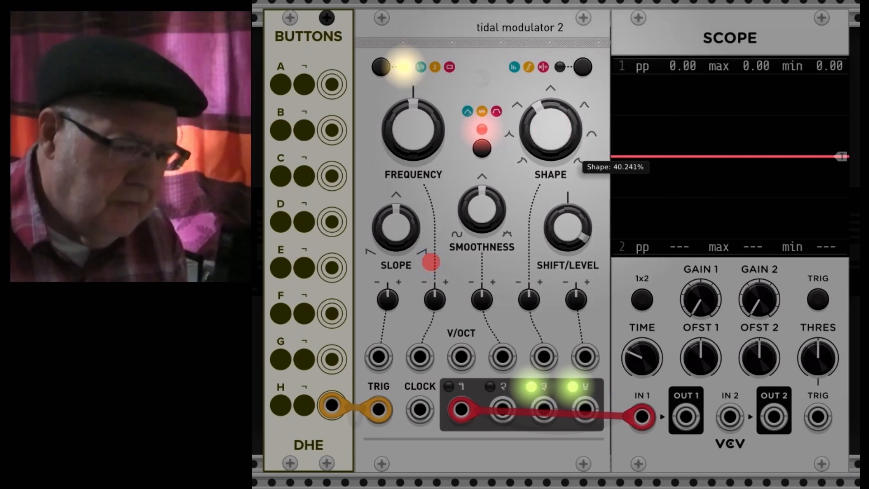
left_click(484, 152)
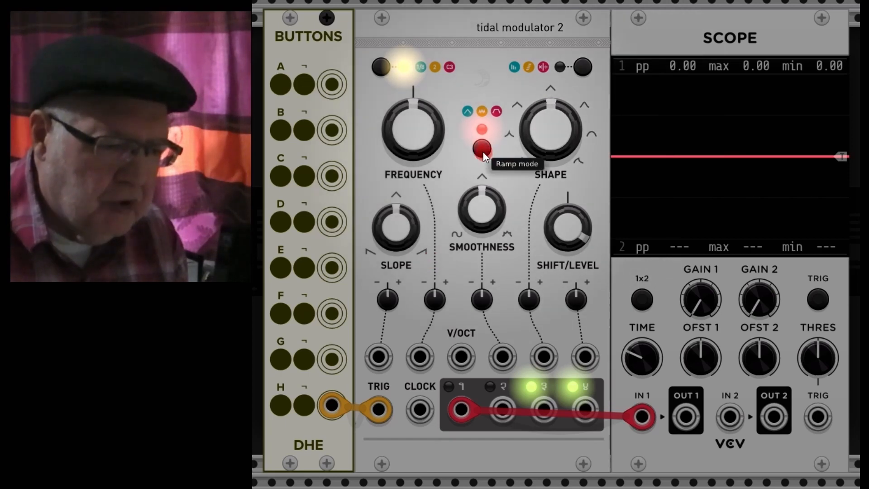
left_click(483, 152)
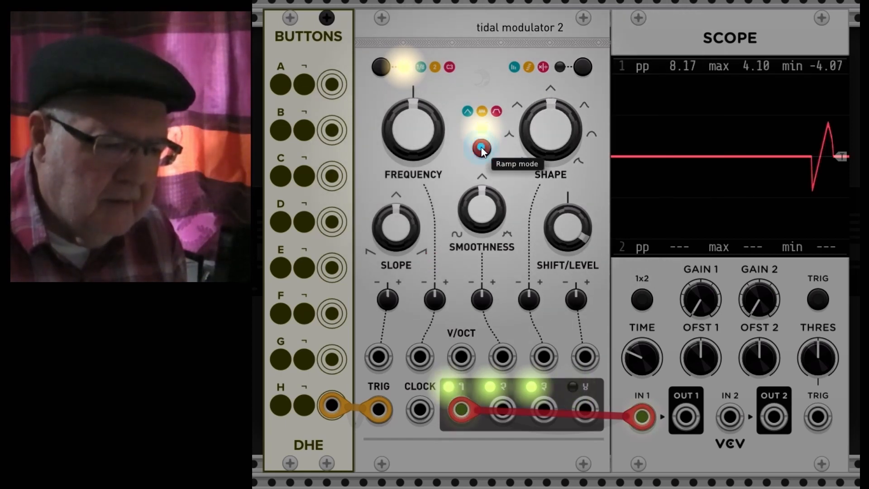
Step: Sweep the Shape knob between about 5% and 100%, finishing with it reset to 50%
left_click_drag(553, 130, 553, 222)
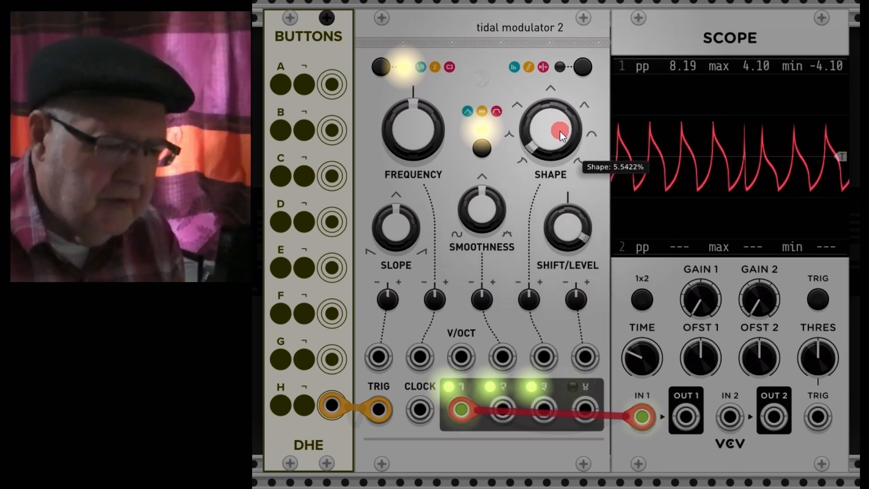
left_click_drag(561, 129, 551, 95)
left_click_drag(559, 149, 559, 140)
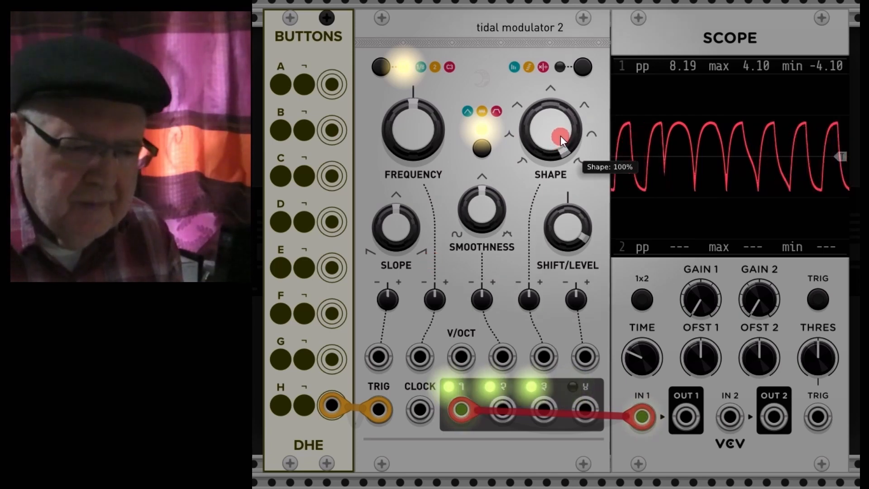
mouse_move(559, 124)
left_mouse_down()
mouse_move(431, 262)
mouse_move(559, 124)
left_mouse_up()
double_click(560, 128)
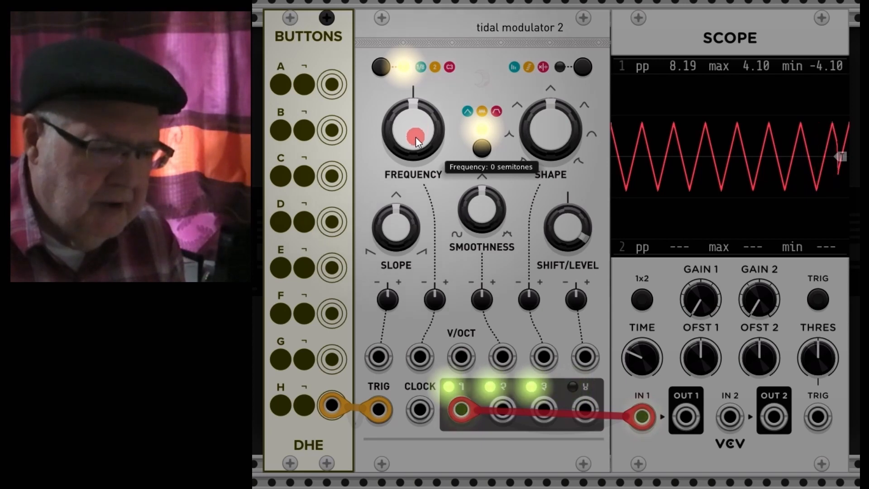
Step: Sweep the Slope knob from 0% up to 100%
left_click_drag(402, 221, 419, 231)
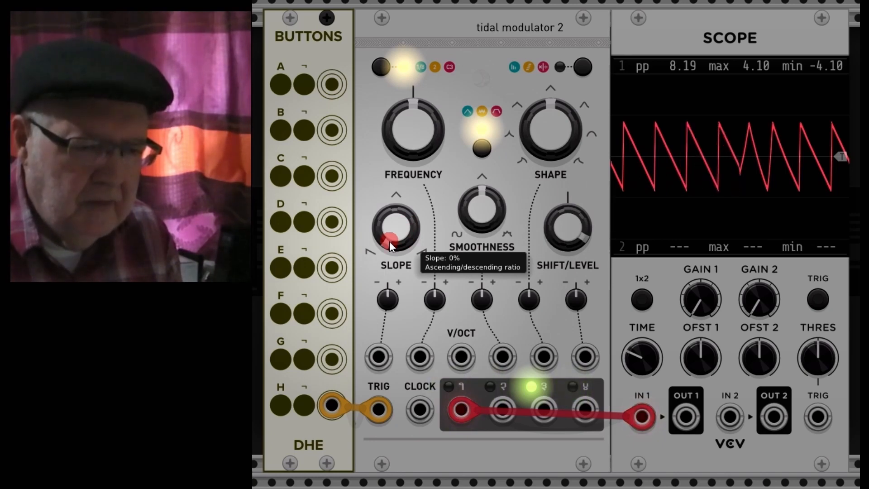
mouse_move(395, 240)
left_mouse_down()
mouse_move(395, 204)
mouse_move(396, 239)
left_mouse_up()
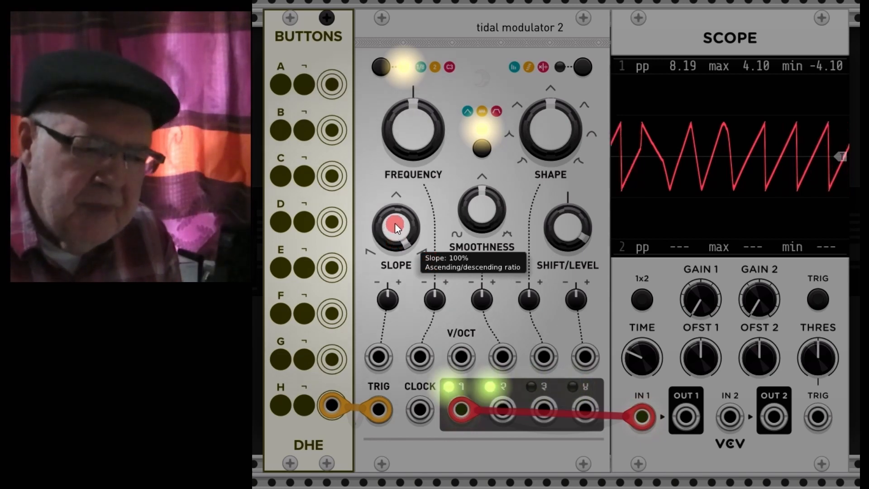
left_click_drag(395, 222, 395, 222)
Step: Lower the Shape knob to about 18% and the Slope knob to 0%
mouse_move(552, 119)
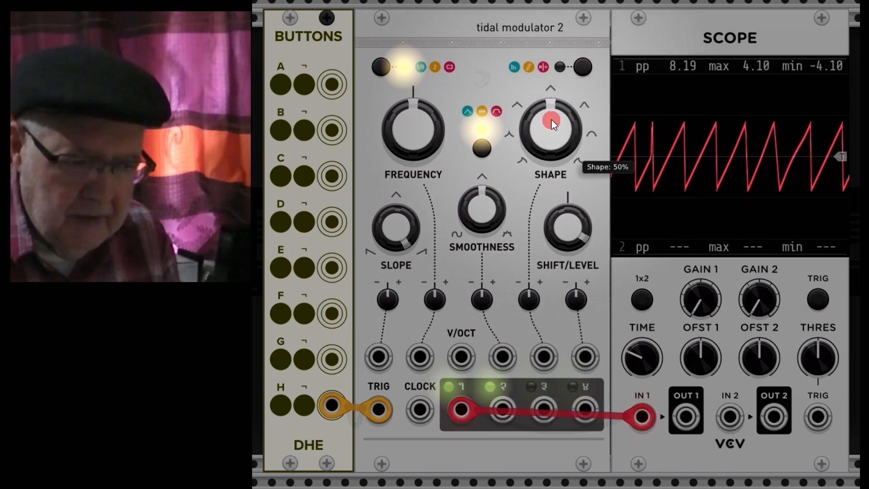
left_click_drag(556, 114, 556, 127)
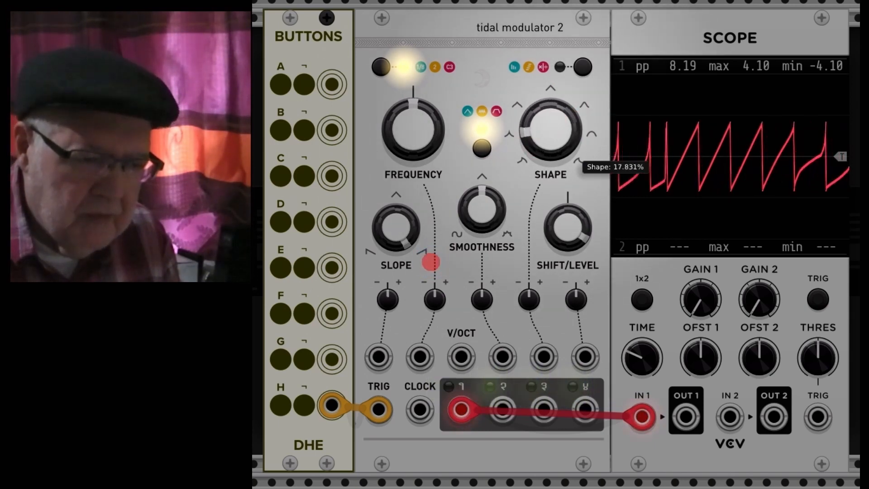
left_click_drag(409, 224, 428, 289)
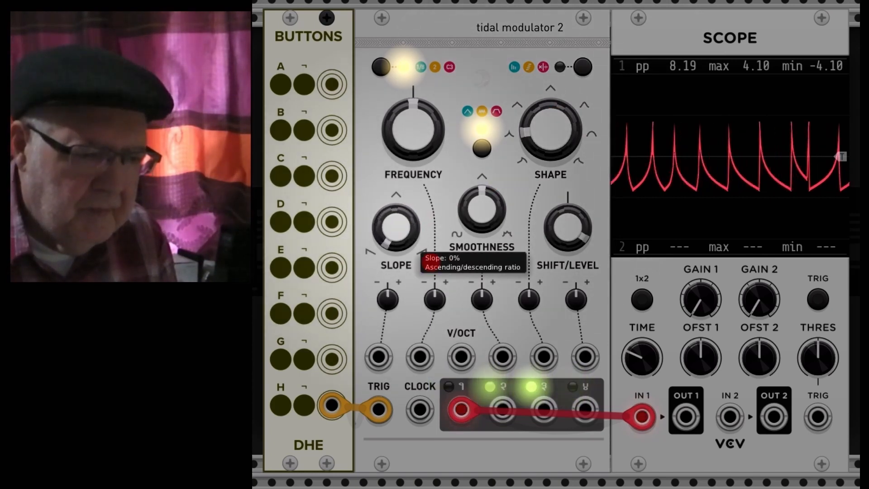
left_click_drag(427, 259, 431, 253)
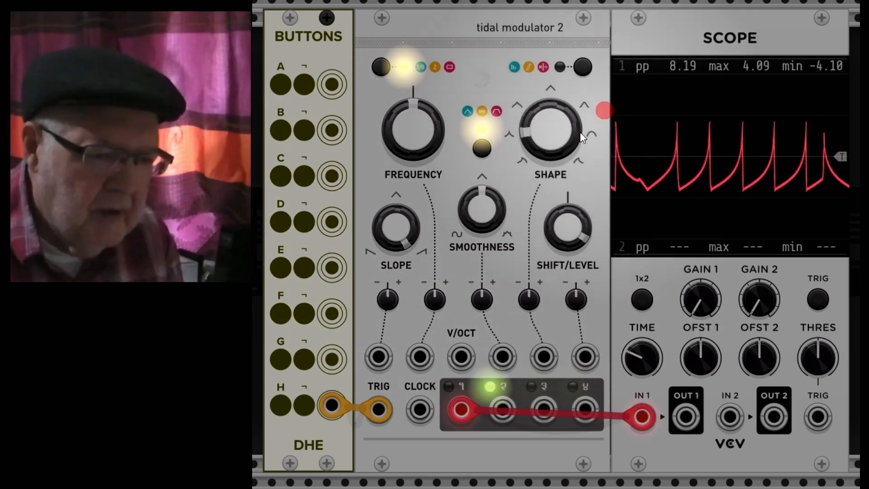
Step: Return the Shape and Slope knobs to their centre positions
left_click(569, 134)
left_click_drag(551, 134, 552, 100)
mouse_move(396, 224)
left_mouse_down()
mouse_move(430, 261)
mouse_move(395, 213)
left_mouse_up()
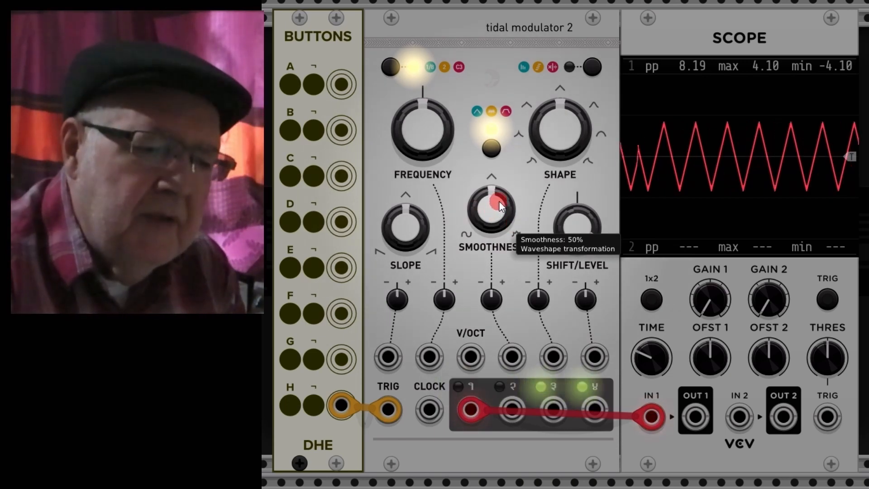
Step: Lower the Smoothness knob down to 0%
left_click_drag(499, 203, 440, 262)
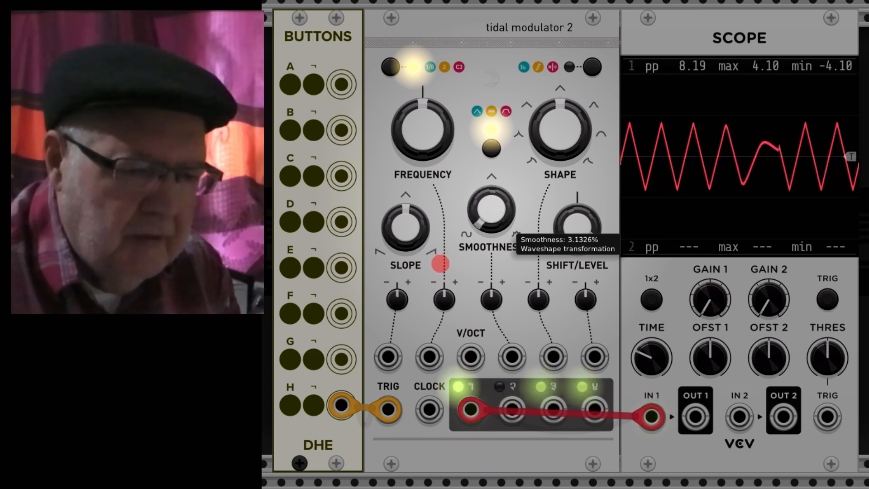
left_click_drag(496, 216, 441, 261)
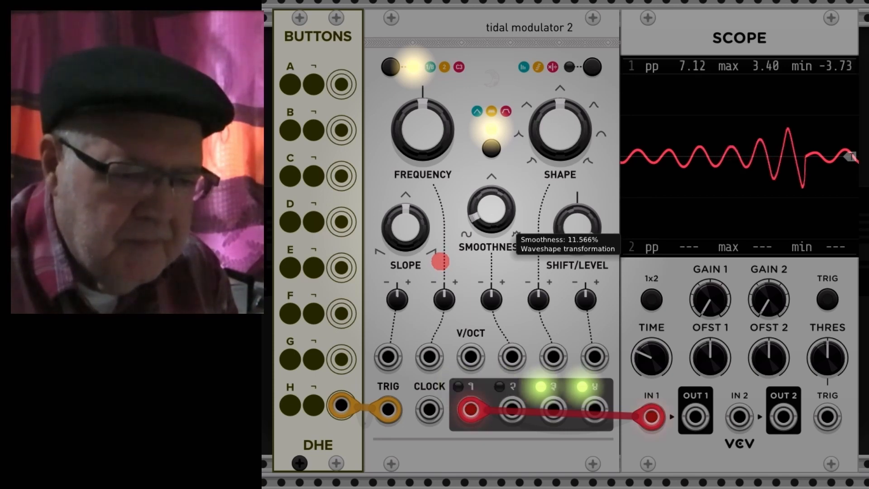
left_click_drag(441, 262, 440, 261)
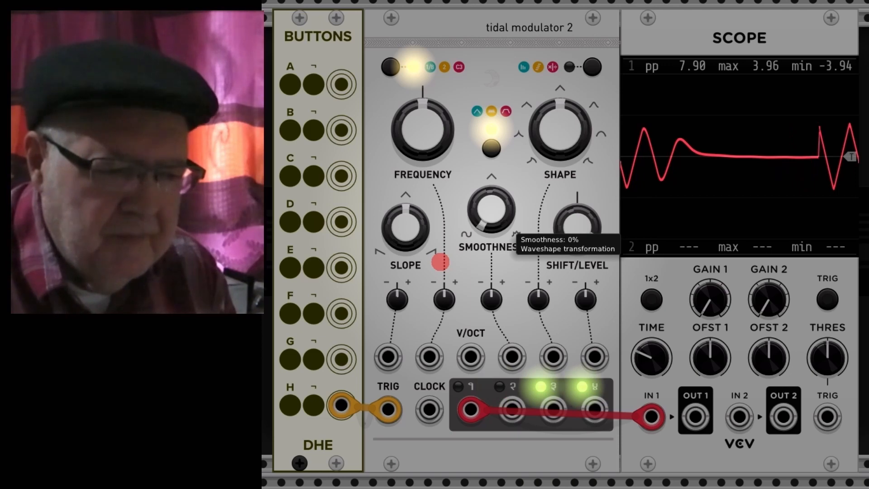
left_click_drag(440, 262, 441, 262)
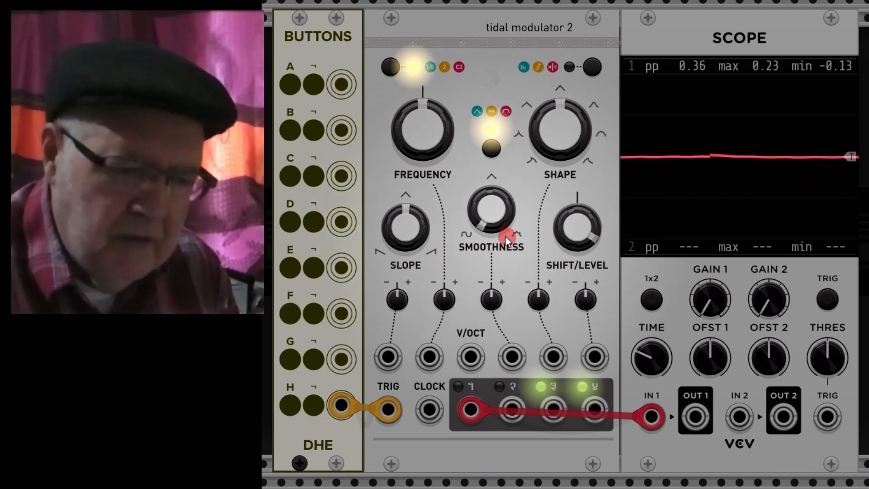
Step: Raise the Smoothness knob to about 59%
left_click_drag(488, 221, 441, 262)
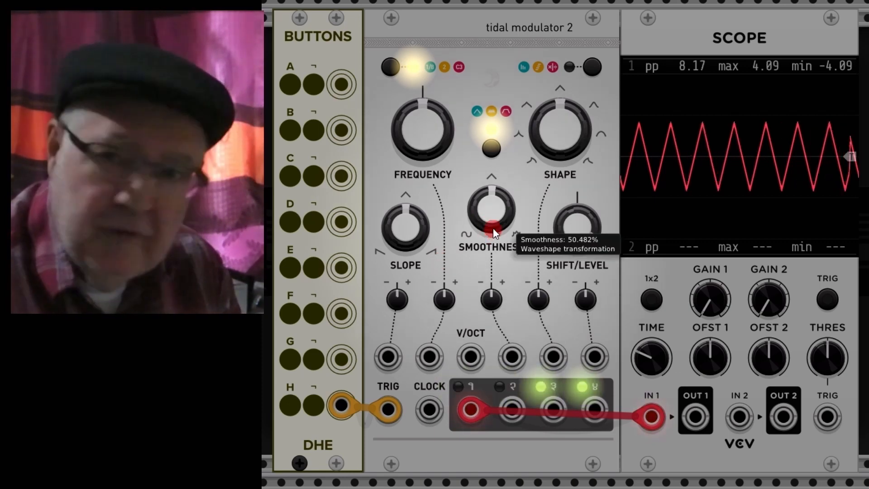
left_click_drag(493, 228, 441, 262)
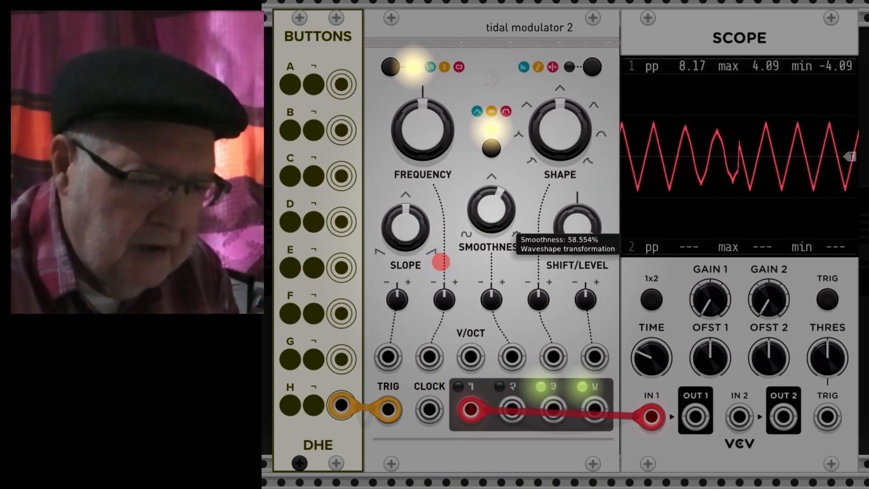
mouse_move(441, 261)
left_mouse_down()
mouse_move(498, 219)
mouse_move(491, 199)
mouse_move(440, 262)
mouse_move(621, 140)
left_mouse_up()
Step: Lower the Shape knob and set the Slope knob to about 77%
left_click_drag(560, 118, 440, 261)
left_click_drag(403, 230, 441, 261)
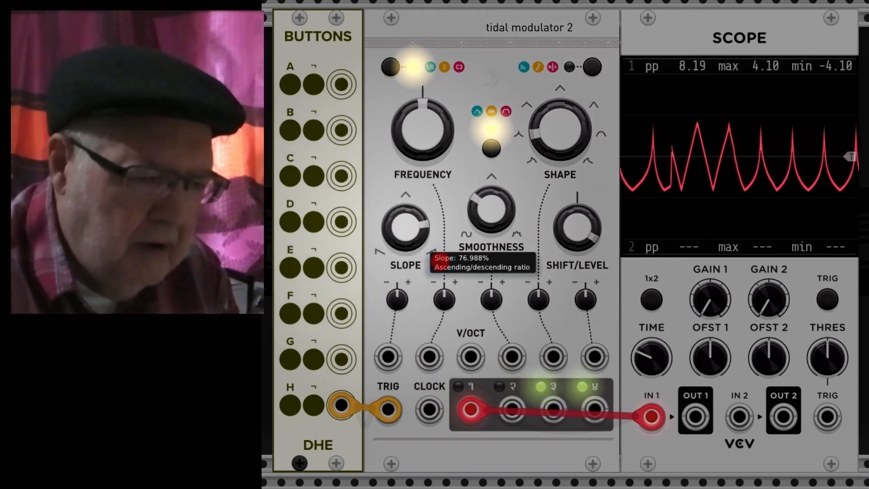
left_click_drag(430, 230, 429, 230)
Step: Lower the Smoothness knob to about 2%
left_click_drag(493, 210, 441, 262)
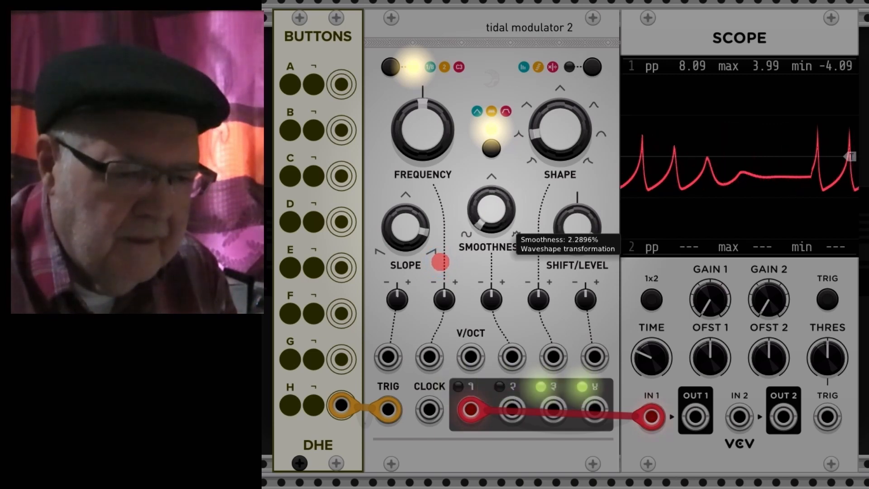
Step: Sweep the LFO frequency down to about 0.68 Hz and back up to about 6.27 Hz
left_click_drag(441, 262, 441, 261)
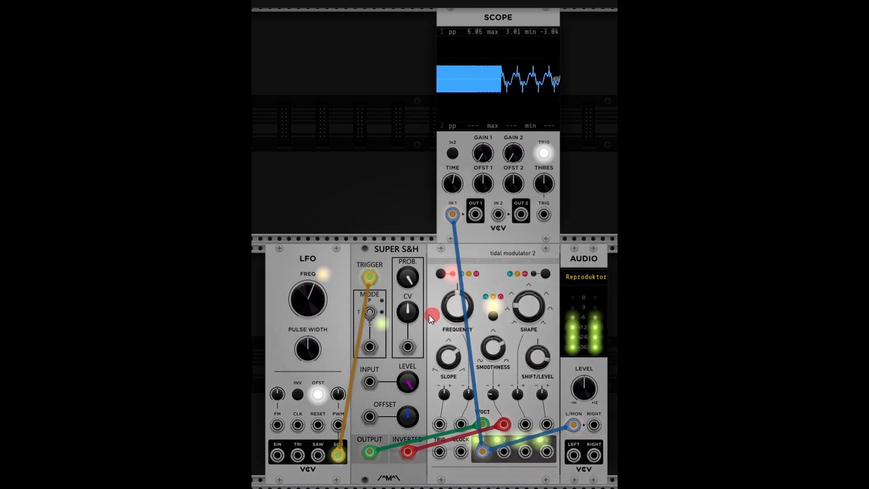
mouse_move(309, 300)
left_mouse_down()
mouse_move(309, 285)
mouse_move(312, 313)
left_mouse_up()
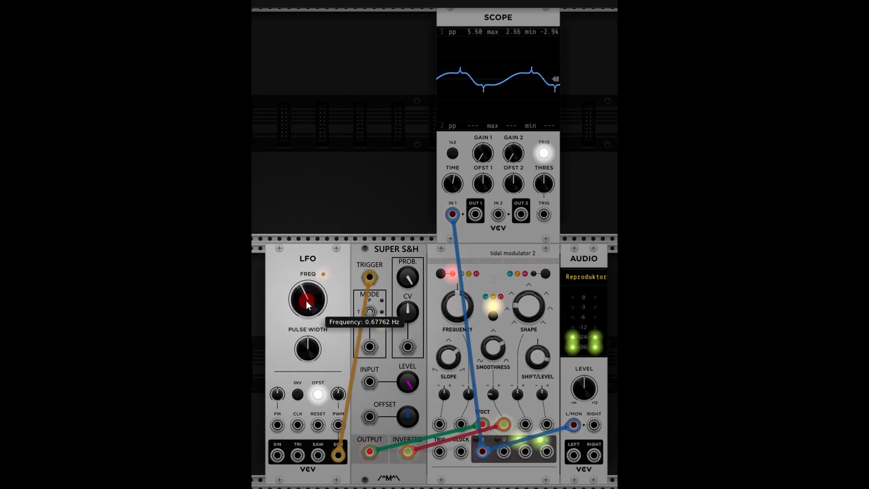
left_click_drag(306, 300, 309, 267)
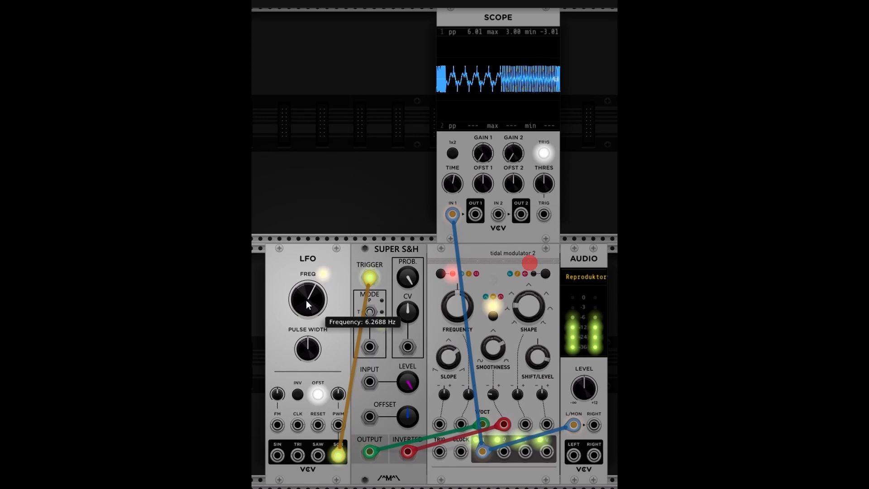
Step: Patch the Super S&H output into the Tidal Modulator's Shape CV input
mouse_move(506, 423)
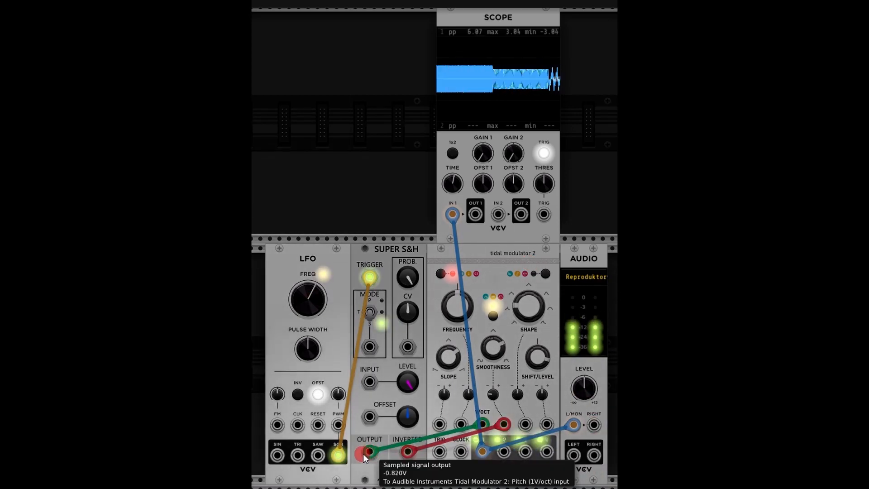
right_click(369, 452)
left_click_drag(375, 456, 525, 426)
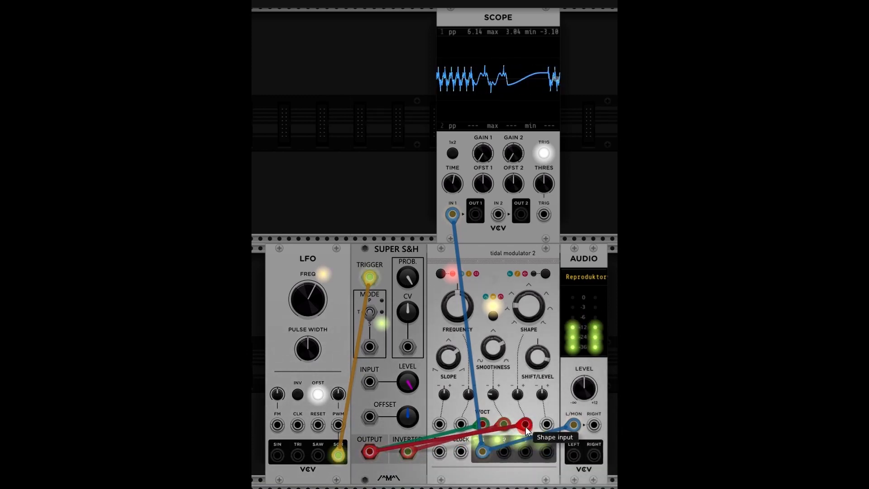
Step: Open the Shape CV attenuverter fully and set the Shape knob to about 21%
left_click_drag(517, 395, 517, 298)
left_click_drag(530, 263, 530, 259)
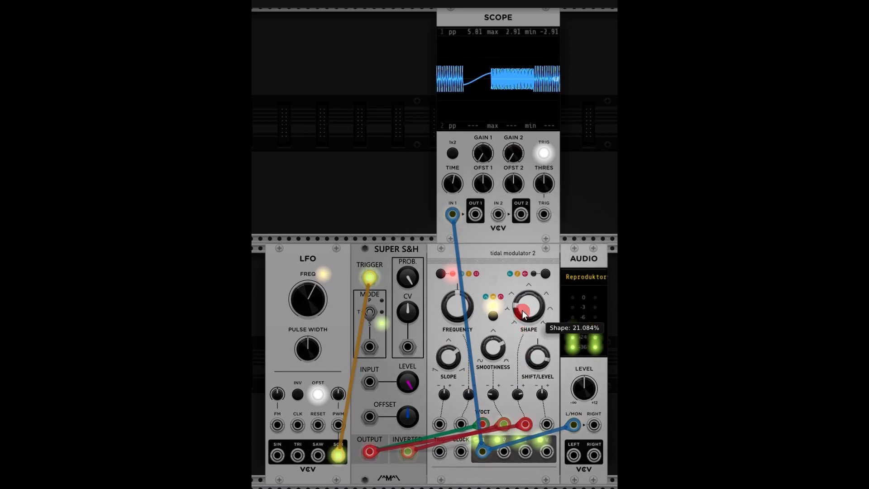
Step: Turn the Shape CV attenuverter back down and readjust the Shape knob
left_click_drag(518, 394, 519, 462)
left_click_drag(540, 316, 540, 272)
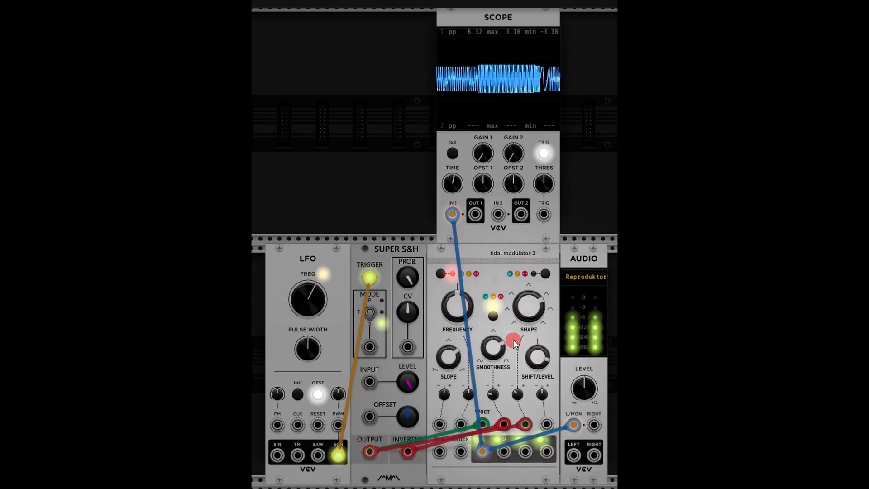
left_click_drag(533, 308, 506, 312)
Step: Trigger the Tidal Modulator with the Buttons module's Negate H button
mouse_move(297, 318)
left_mouse_down()
mouse_move(307, 305)
mouse_move(529, 262)
left_mouse_up()
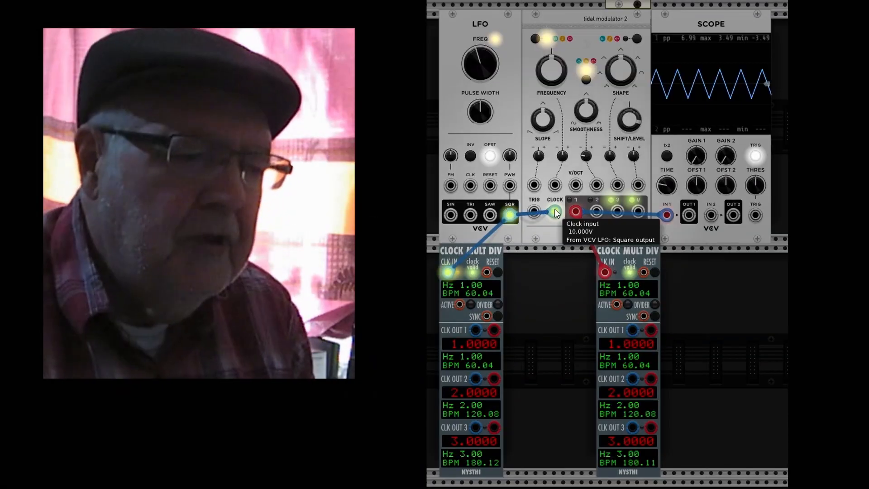
mouse_move(555, 211)
left_mouse_down()
mouse_move(555, 197)
mouse_move(555, 210)
left_mouse_up()
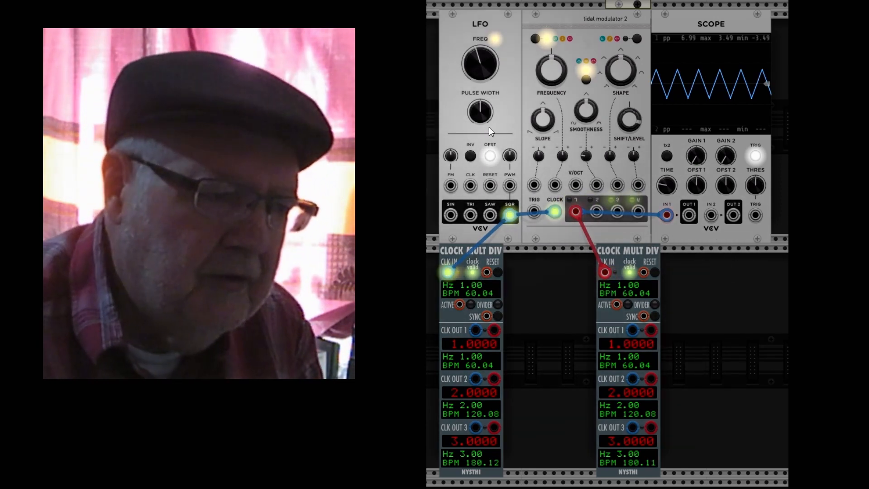
Step: Set the Tidal Modulator's Frequency to -12 semitones
mouse_move(481, 123)
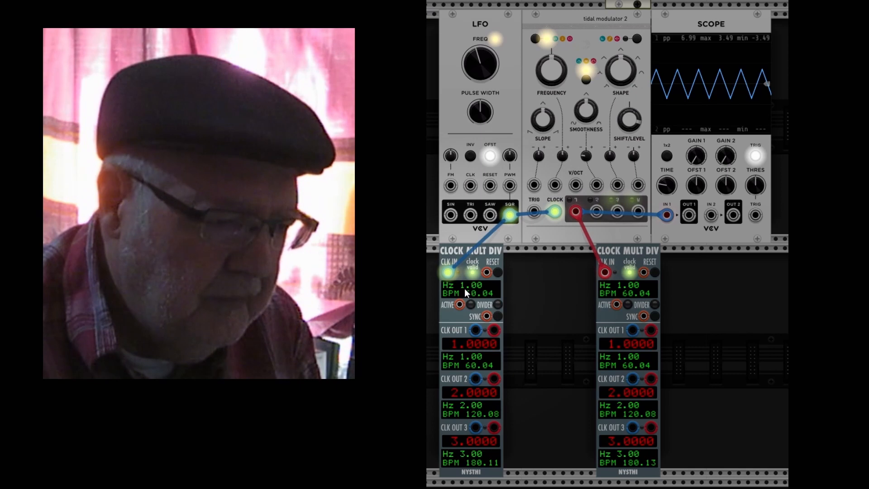
mouse_move(553, 67)
left_click_drag(554, 67, 553, 67)
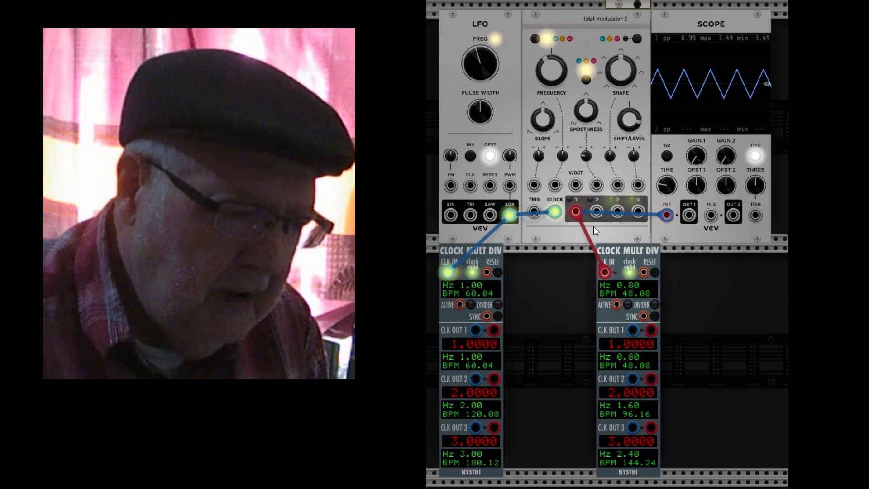
right_click(549, 66)
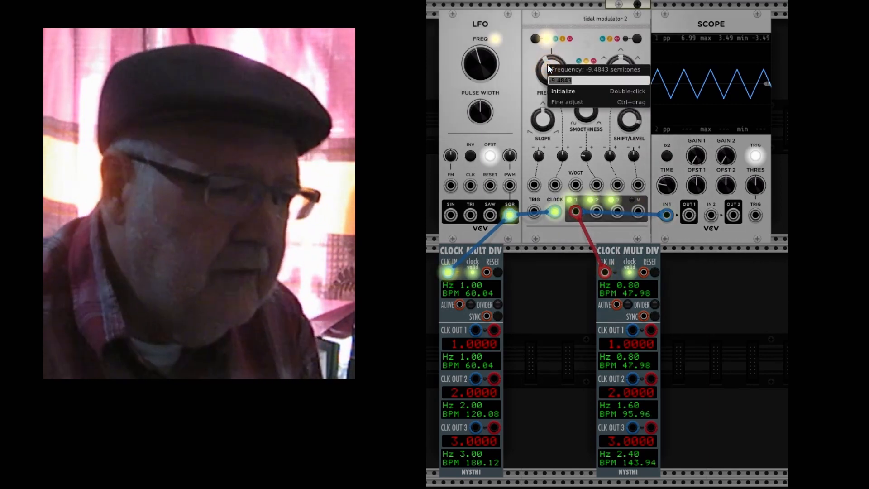
type("-12")
key("Return")
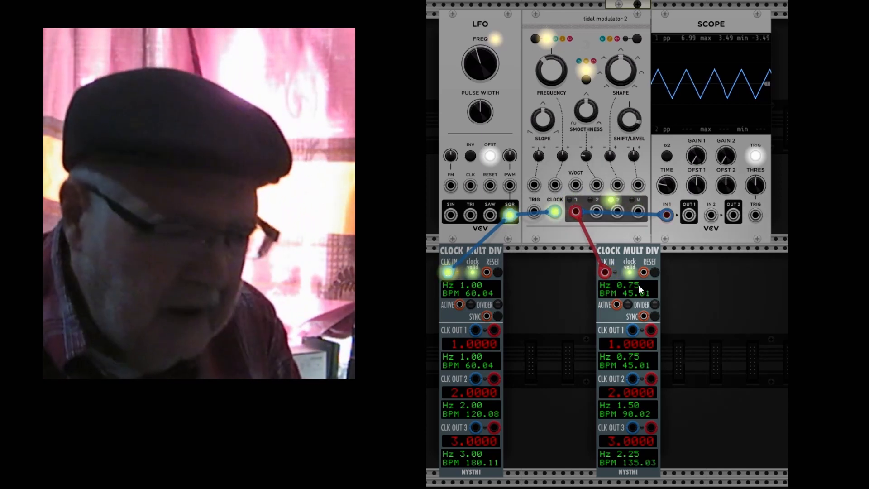
Step: Set the Tidal Modulator's Frequency to -24 semitones
right_click(549, 69)
type("-24")
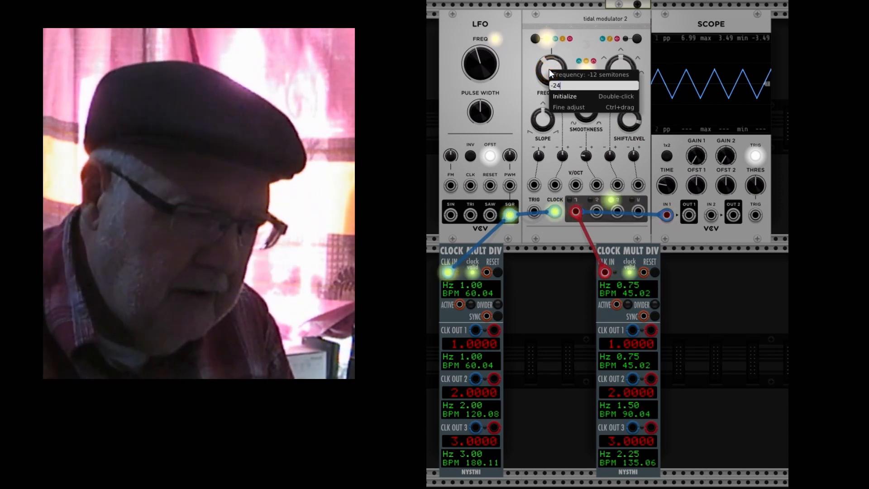
key("Return")
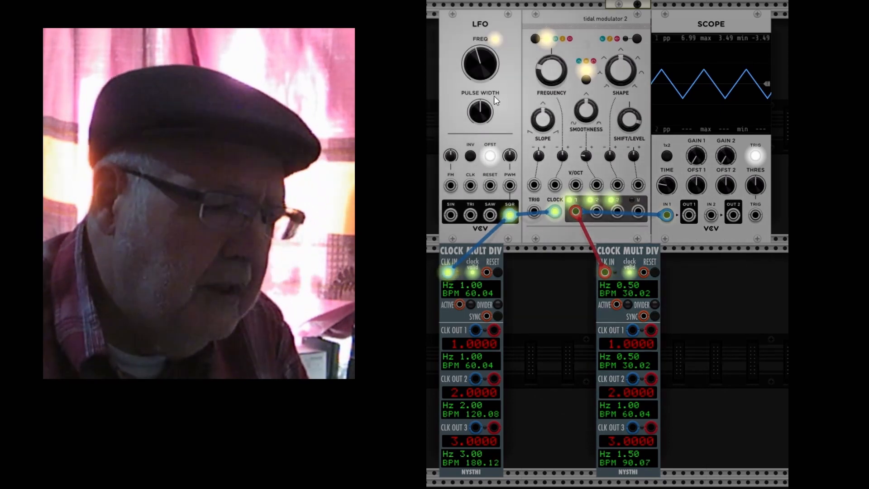
Step: Raise the LFO frequency to about 8.08 Hz and reset it to its default
mouse_move(488, 64)
left_click_drag(485, 66, 485, 43)
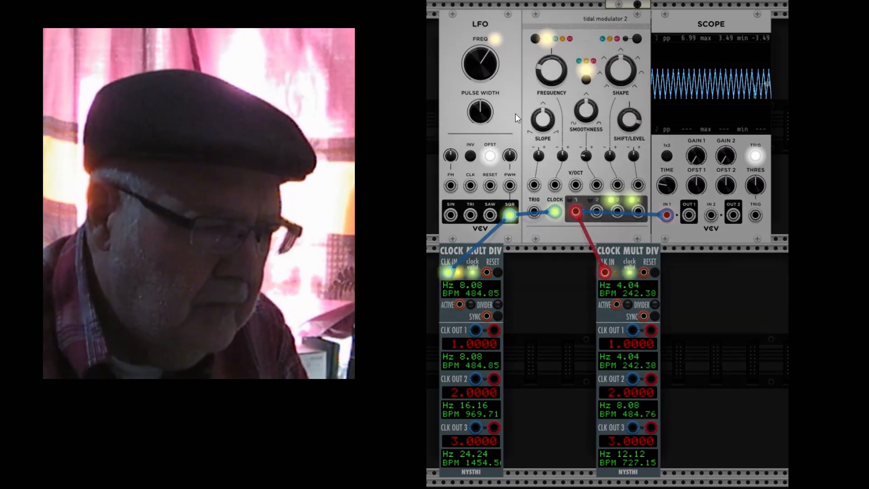
mouse_move(483, 63)
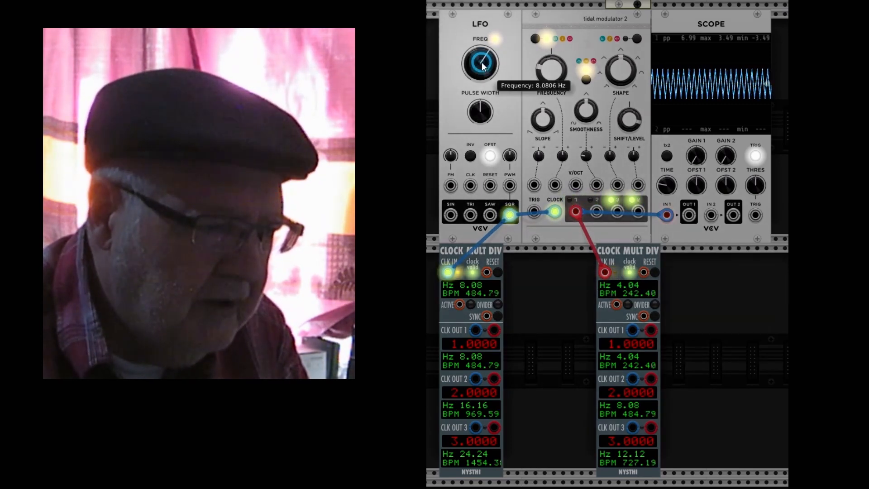
double_click(482, 62)
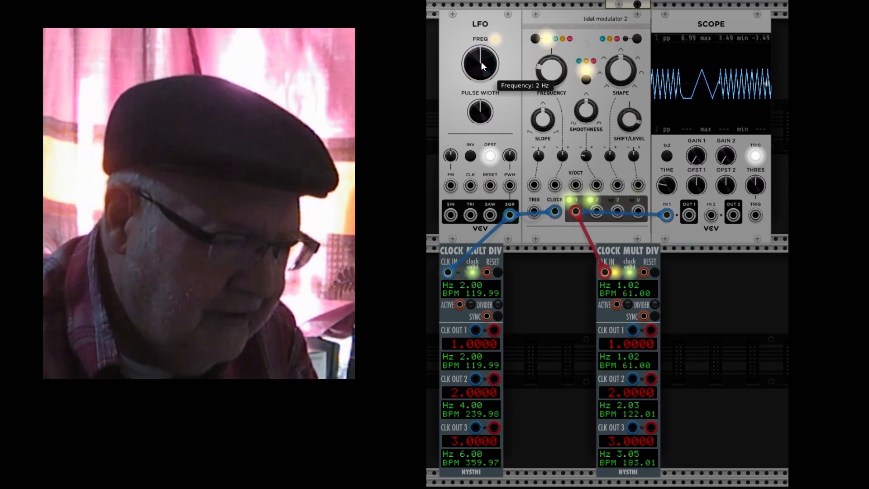
Step: Set the LFO frequency to 1 Hz
right_click(482, 62)
type("1")
key("Return")
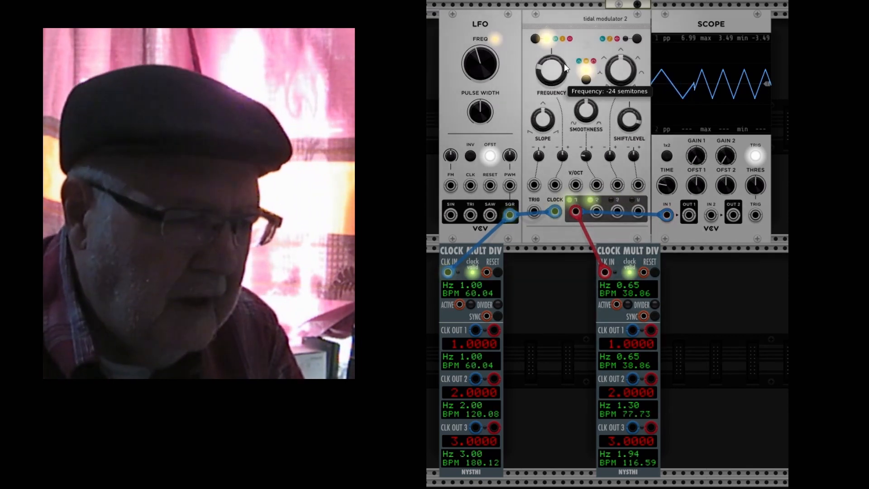
Step: Turn the Tidal Modulator's Frequency up past about 14.6 semitones
left_click_drag(546, 74, 546, 52)
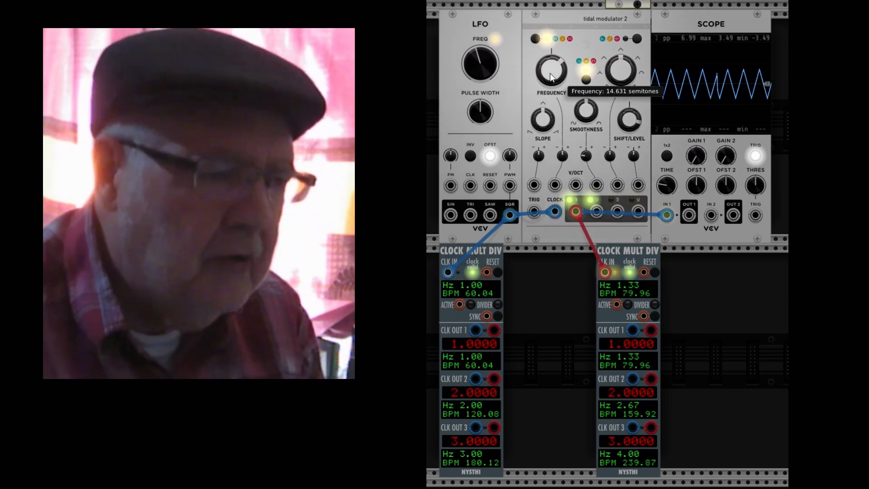
left_click_drag(550, 73, 551, 72)
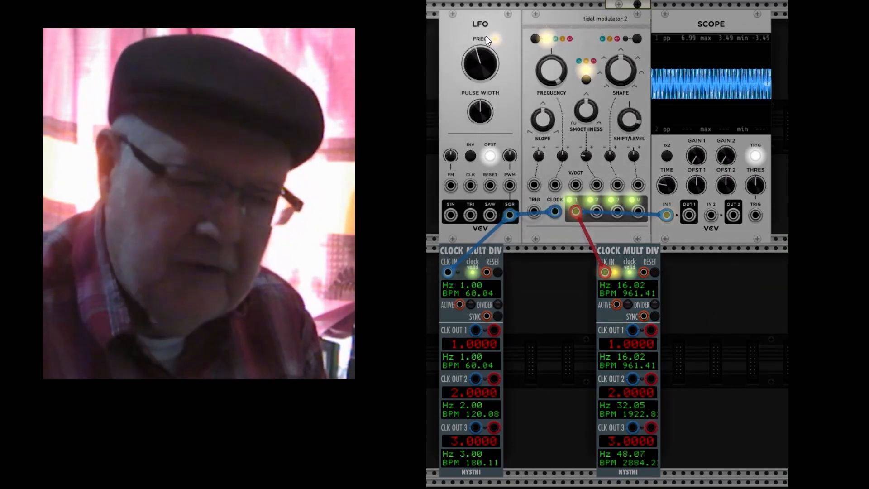
Step: Set the LFO frequency to 3 Hz
mouse_move(480, 55)
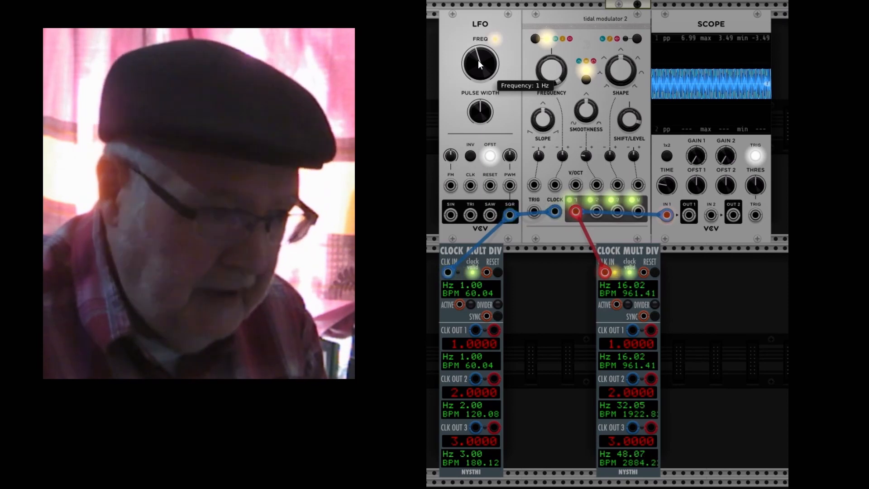
right_click(477, 59)
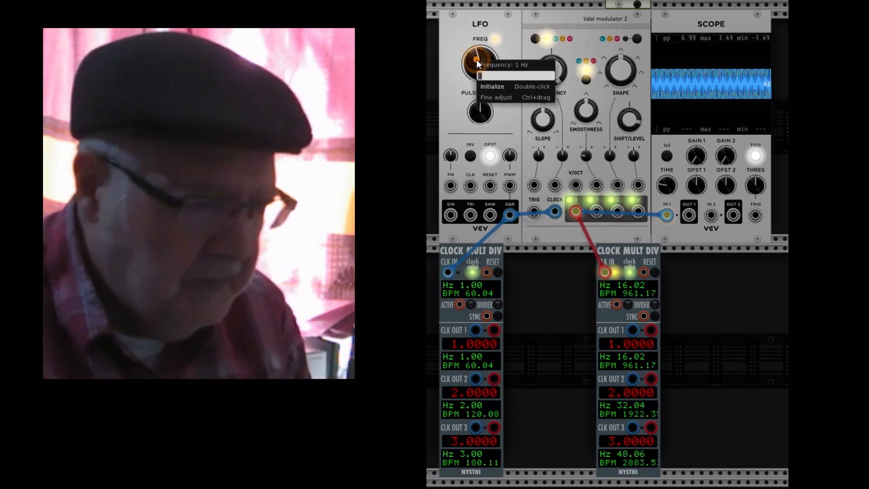
type("3")
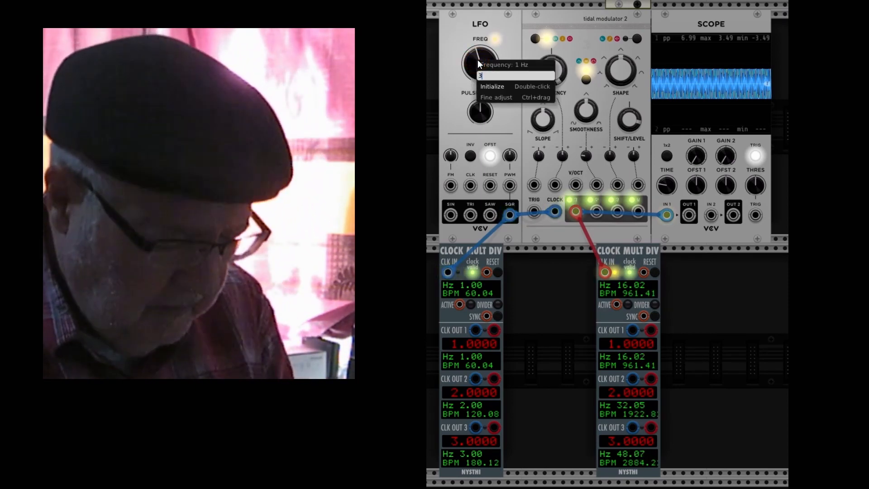
key("Return")
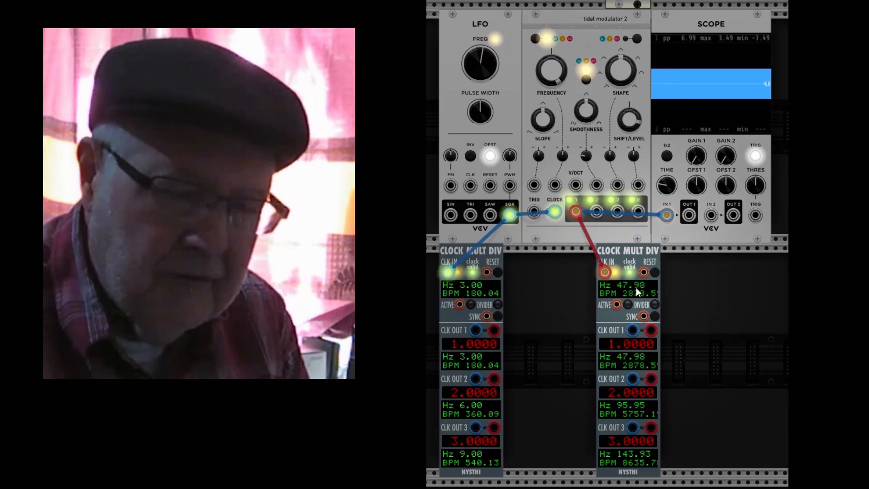
mouse_move(490, 54)
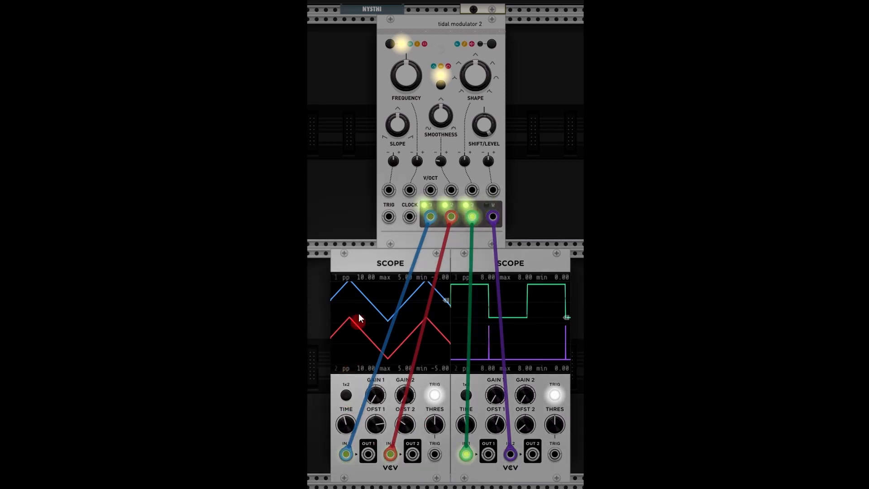
Step: Turn the Tidal Modulator's Shape knob while watching the four outputs on the two scopes
mouse_move(453, 214)
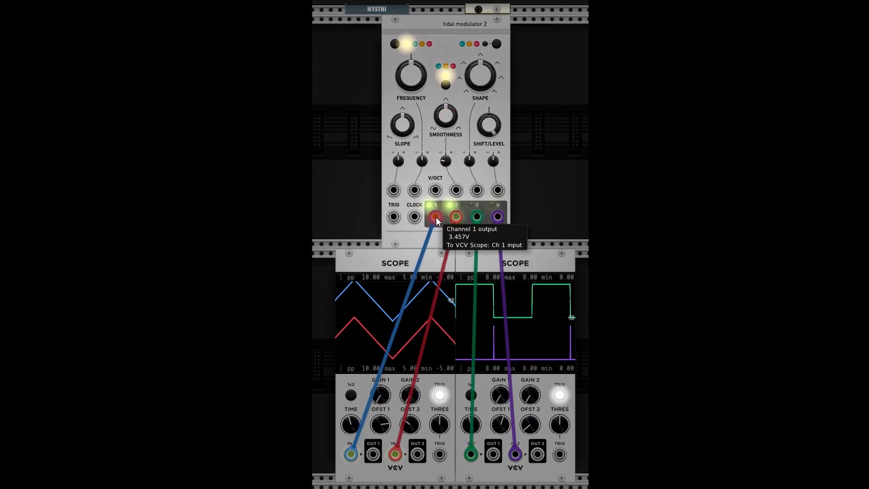
left_click(483, 73)
left_click_drag(483, 74, 557, 249)
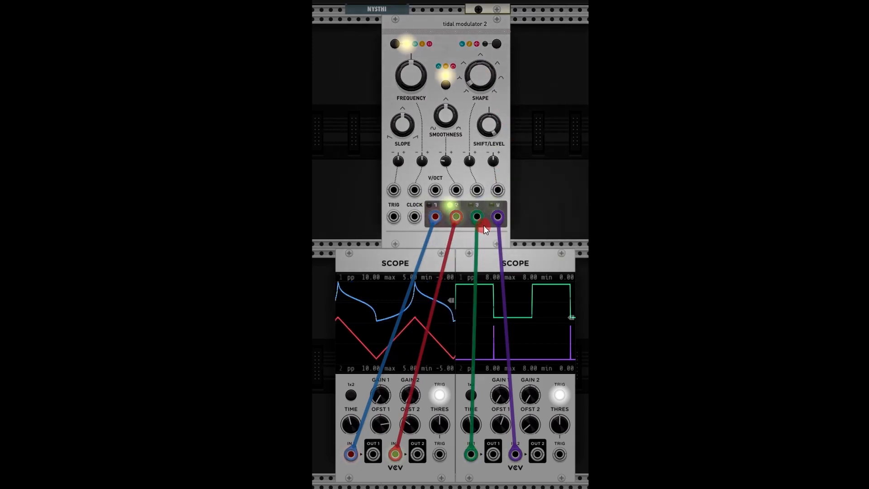
left_click_drag(480, 72, 557, 247)
Step: Adjust the Smoothness knob and the Slope knob on the Tidal Modulator
left_click_drag(447, 105, 557, 248)
left_click(403, 126)
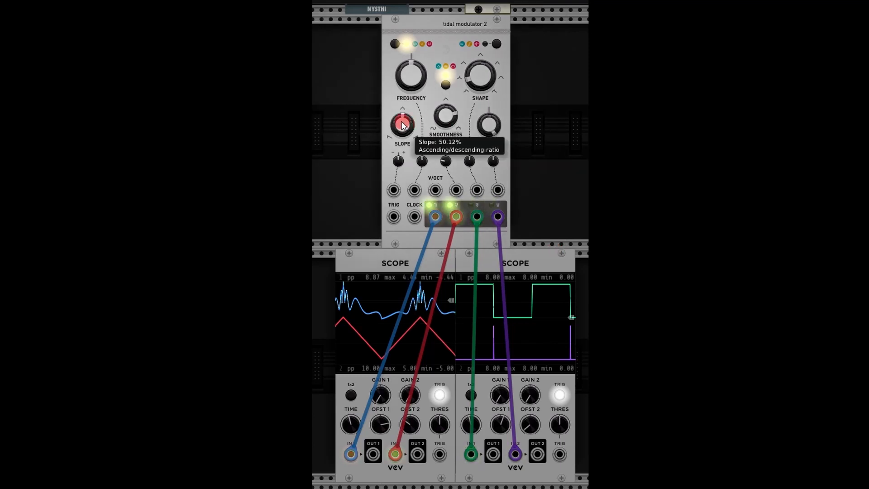
left_click_drag(402, 125, 555, 251)
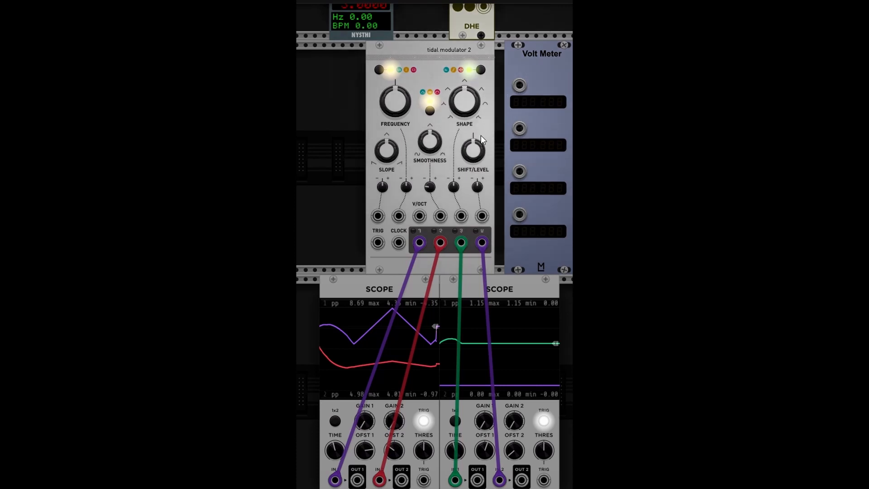
Step: Move the Shift/Level knob up to 100% and reset it to its default
mouse_move(474, 148)
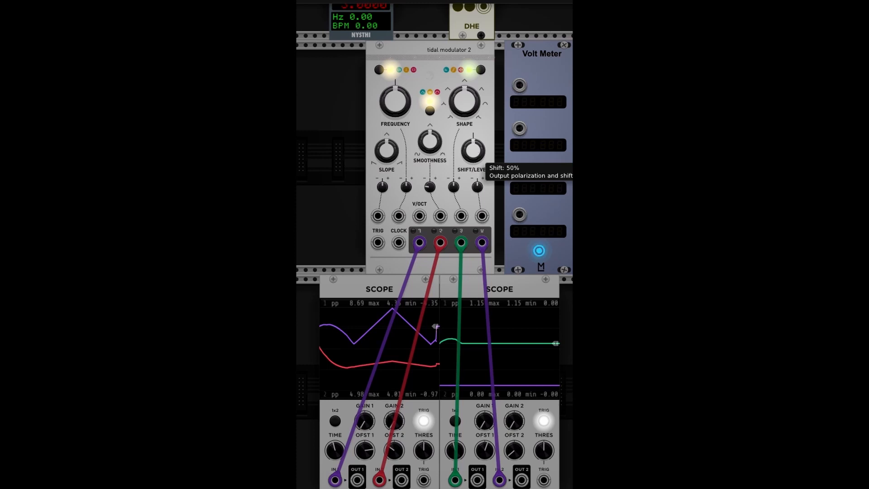
left_click_drag(472, 152, 471, 169)
double_click(472, 152)
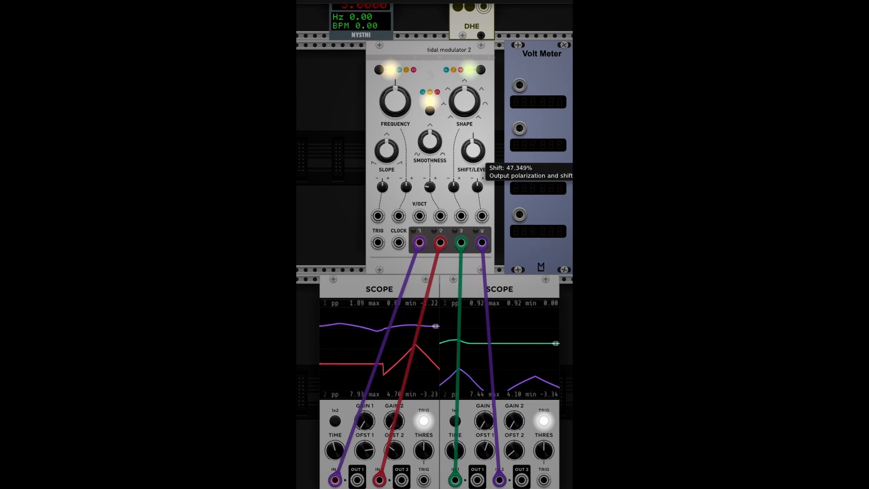
mouse_move(471, 151)
left_mouse_down()
mouse_move(471, 179)
mouse_move(472, 138)
left_mouse_up()
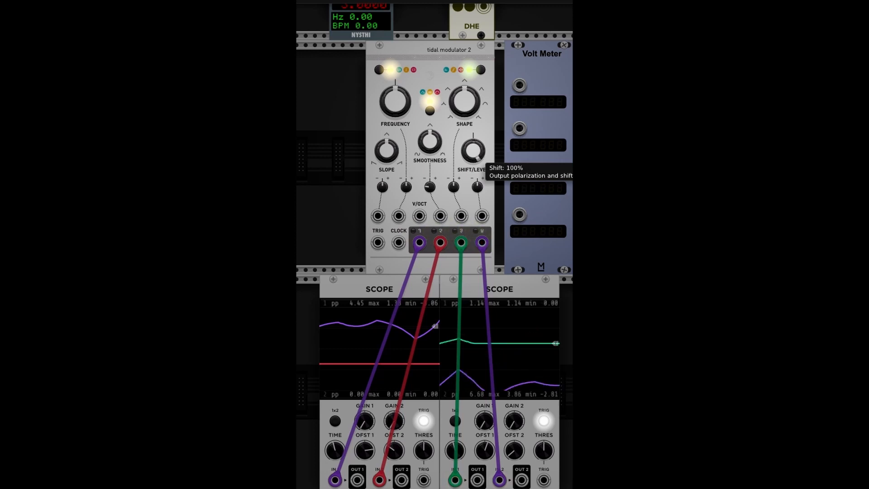
double_click(472, 150)
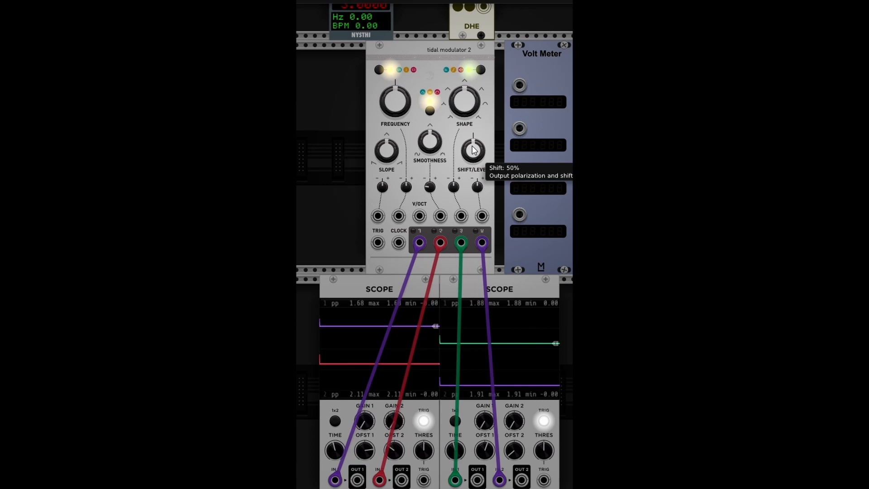
Step: Patch a trigger from the DHE Buttons module's H output into the Tidal Modulator's Trig input
right_click(419, 245)
left_click(424, 270)
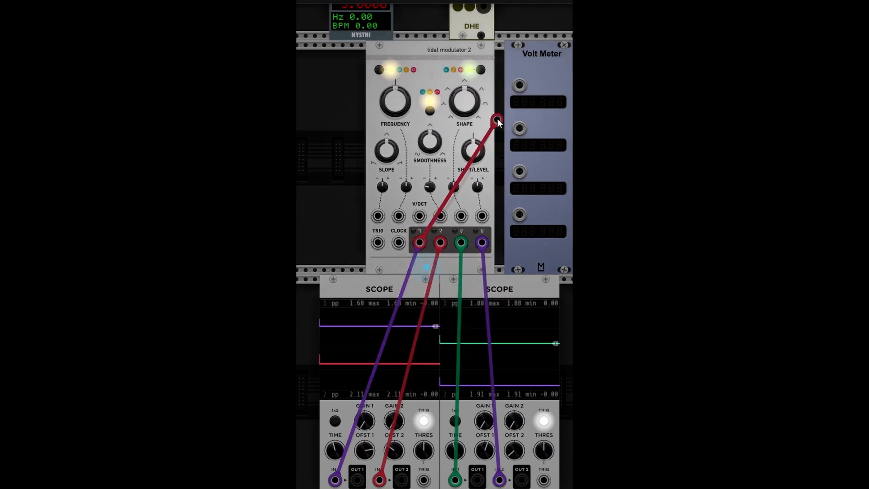
left_click(516, 89)
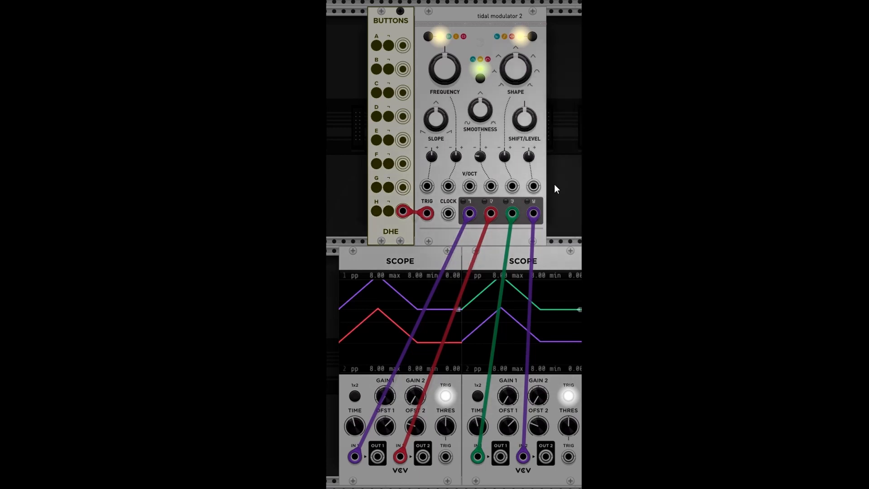
Step: Fire the H button to trigger single envelopes, then switch the ramp mode to looping
mouse_move(517, 128)
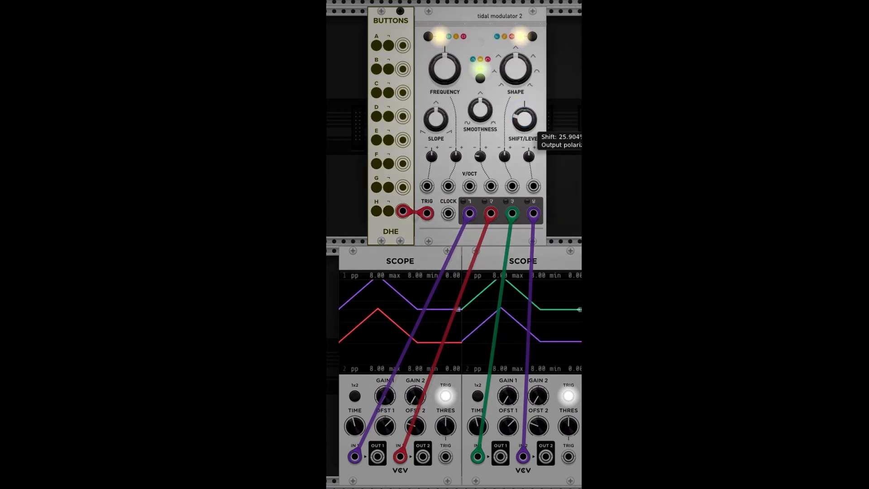
left_click(388, 211)
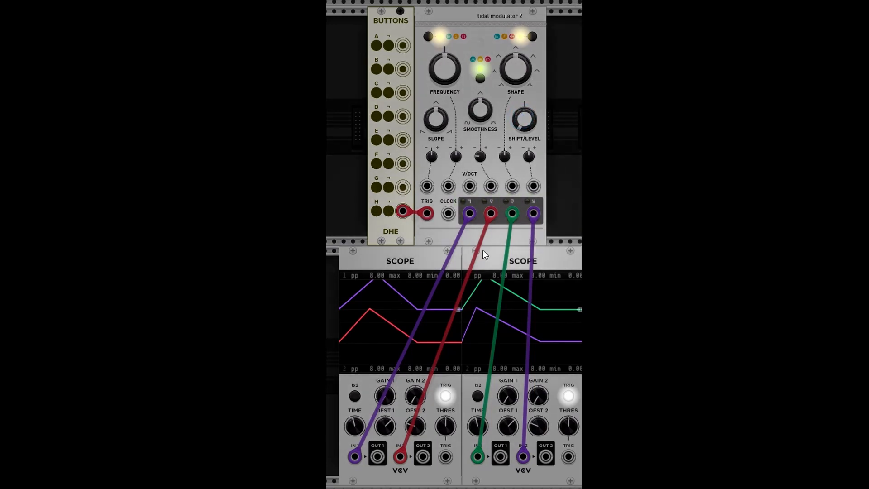
left_click(389, 212)
left_click_drag(532, 127, 518, 78)
left_click(392, 211)
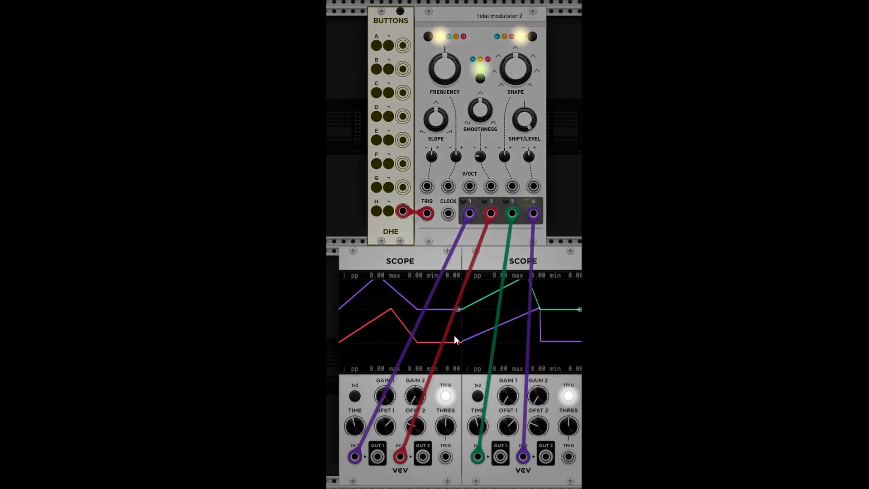
left_click(479, 79)
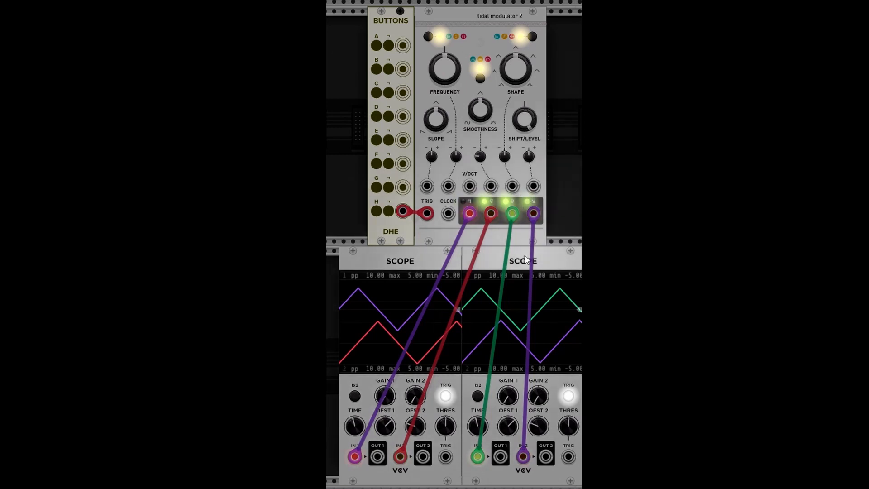
Step: Sweep the Shift/Level knob down to 0% and up to 100% while watching the scopes
mouse_move(523, 129)
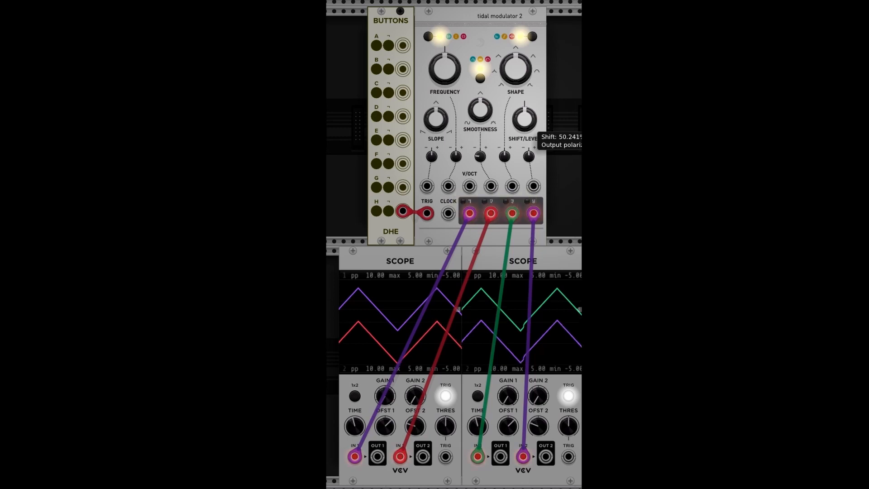
left_click_drag(525, 119, 524, 123)
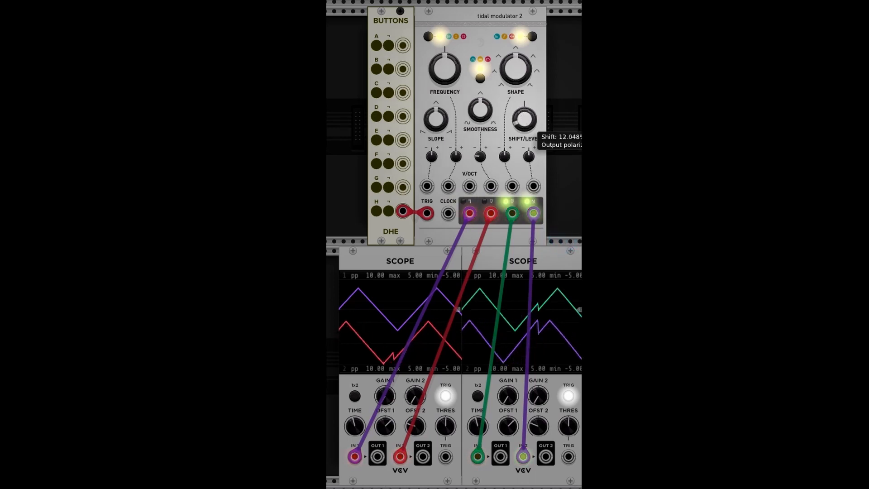
left_click_drag(524, 118, 525, 124)
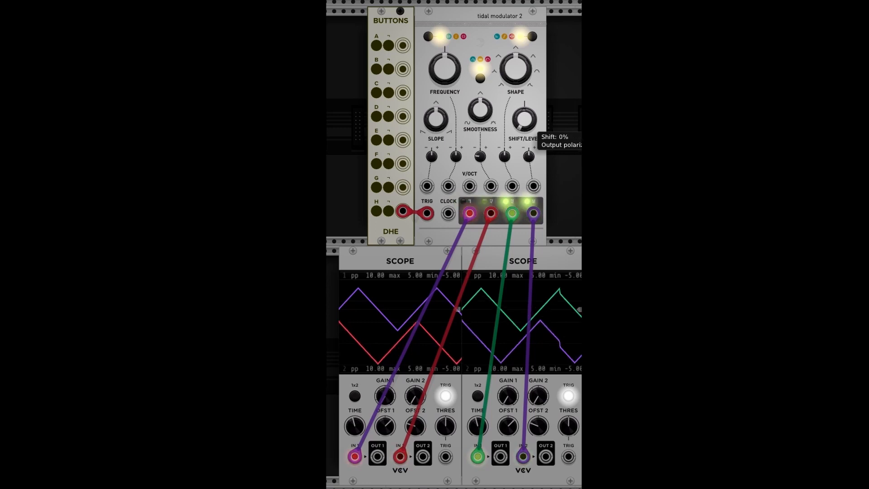
left_click_drag(524, 119, 525, 111)
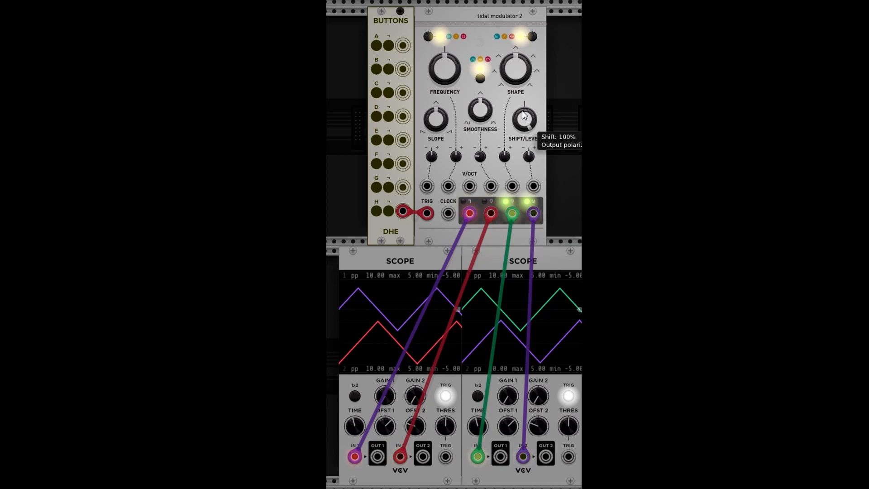
Step: Cycle through the ramp modes and fire the H trigger button again in one-shot mode
left_click(480, 79)
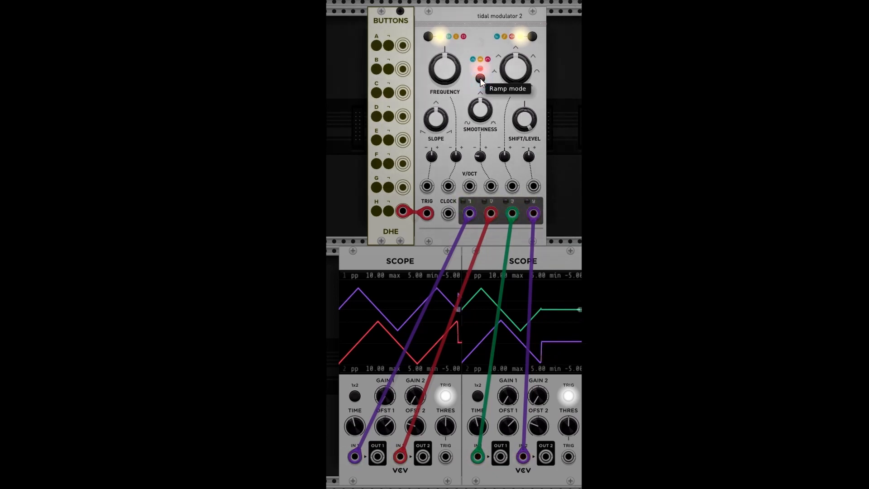
left_click(480, 79)
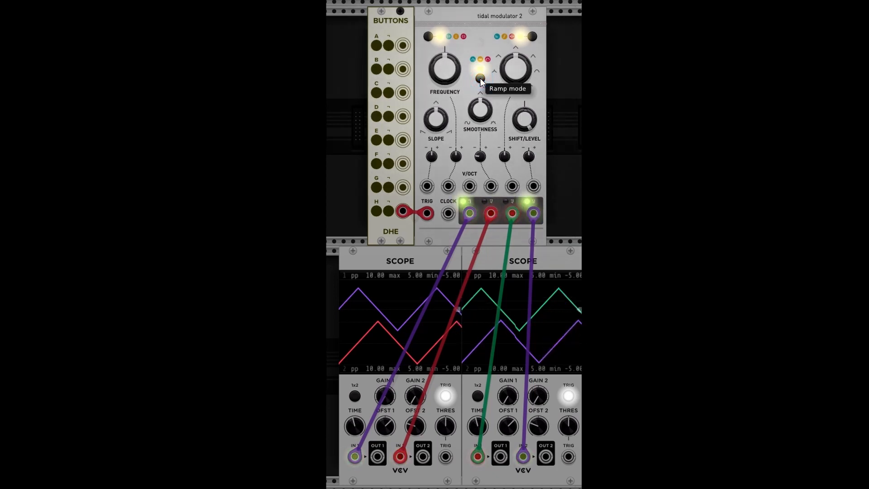
left_click(481, 79)
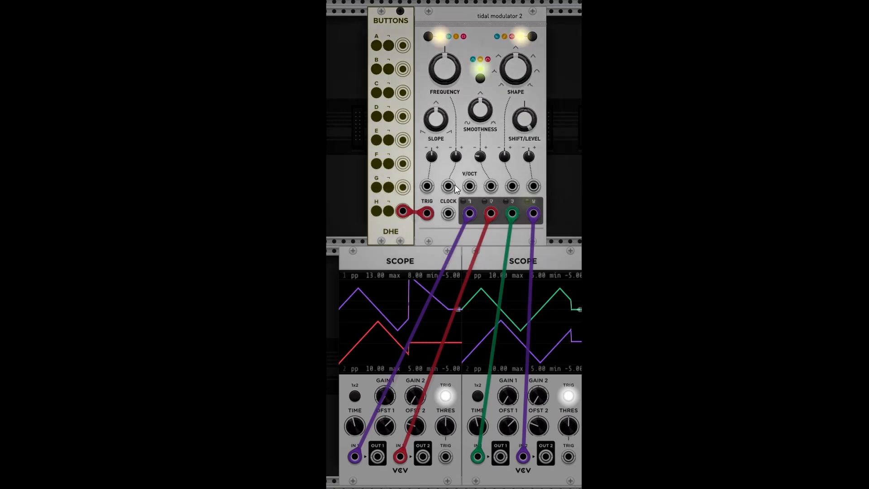
left_click(389, 209)
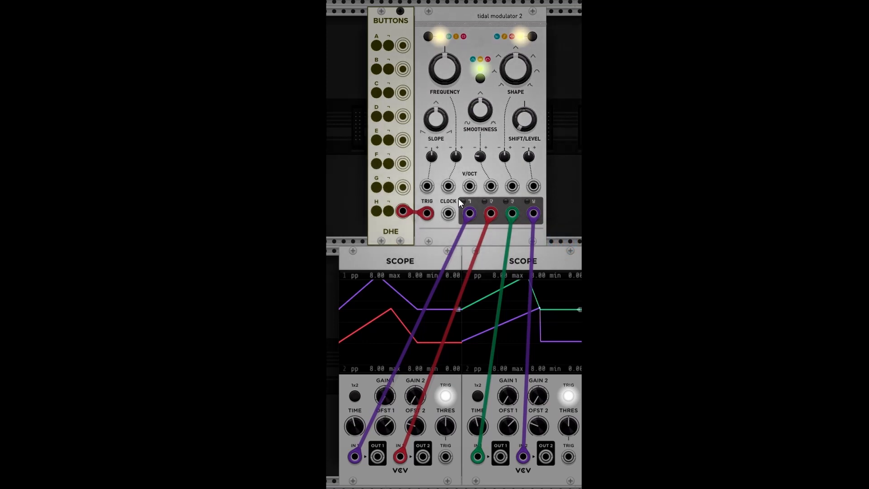
left_click(389, 212)
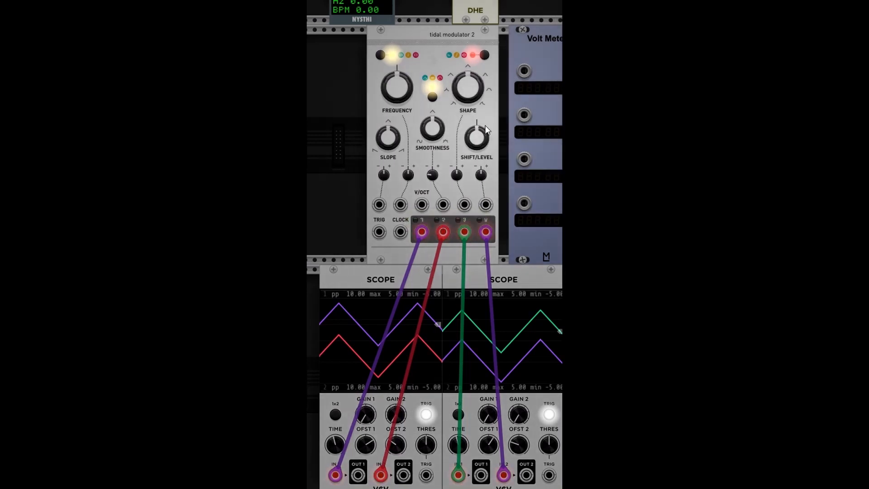
Step: Turn the Shift/Level knob down to 0% and nudge it back up slightly
mouse_move(479, 130)
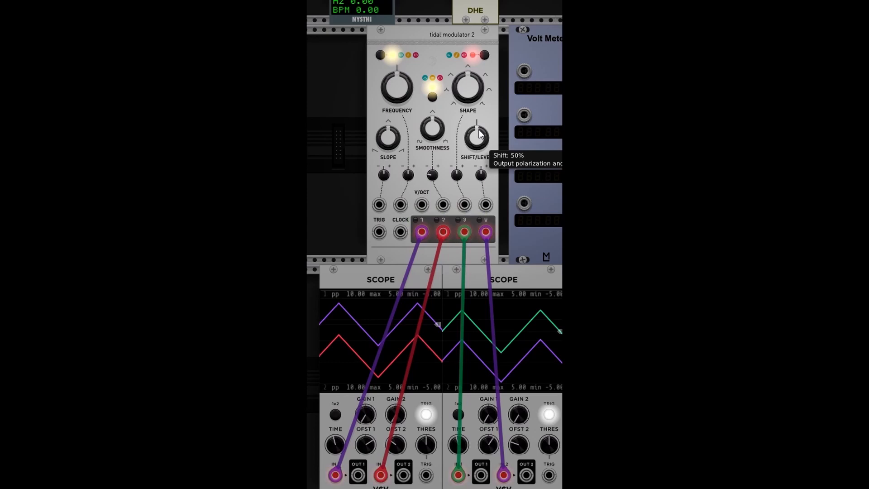
left_click(479, 132)
left_click_drag(479, 132, 479, 176)
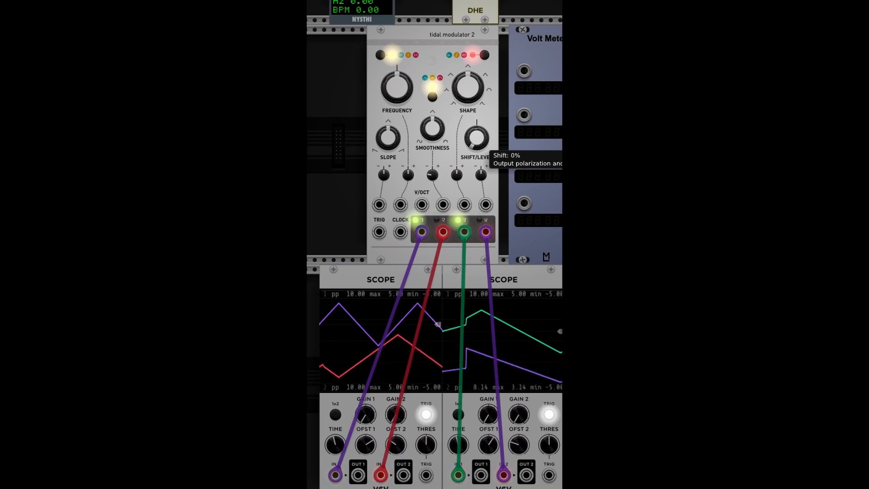
mouse_move(480, 148)
left_mouse_down()
mouse_move(476, 119)
mouse_move(482, 139)
left_mouse_up()
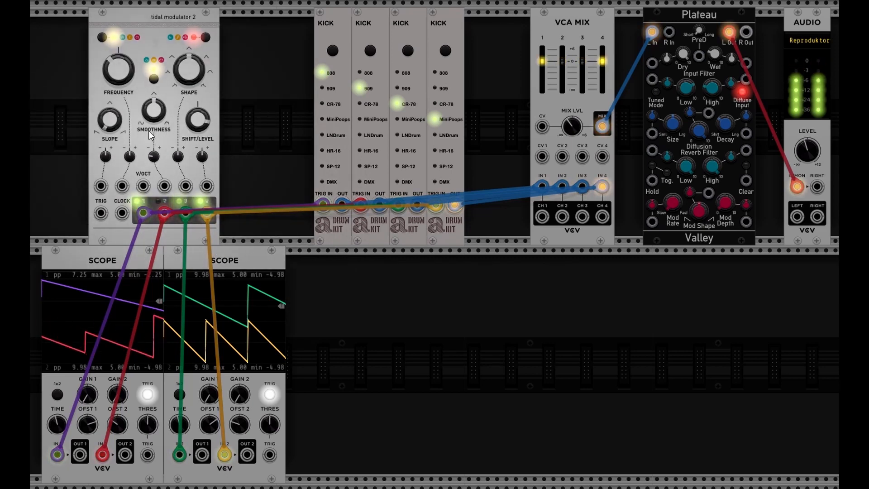
Step: Sweep the Shift/Level knob and set the Frequency knob to about -9.7 semitones while the drum kits play
left_click_drag(193, 124, 193, 139)
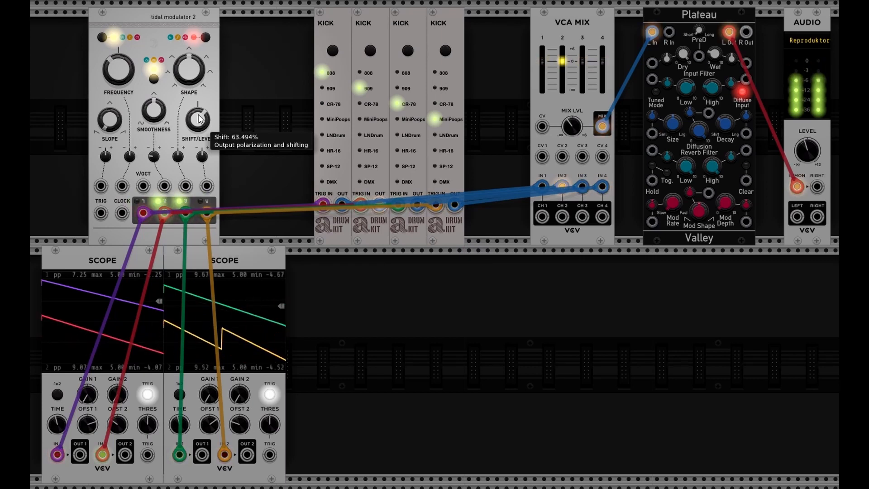
mouse_move(197, 119)
left_mouse_down()
mouse_move(198, 148)
mouse_move(196, 124)
left_mouse_up()
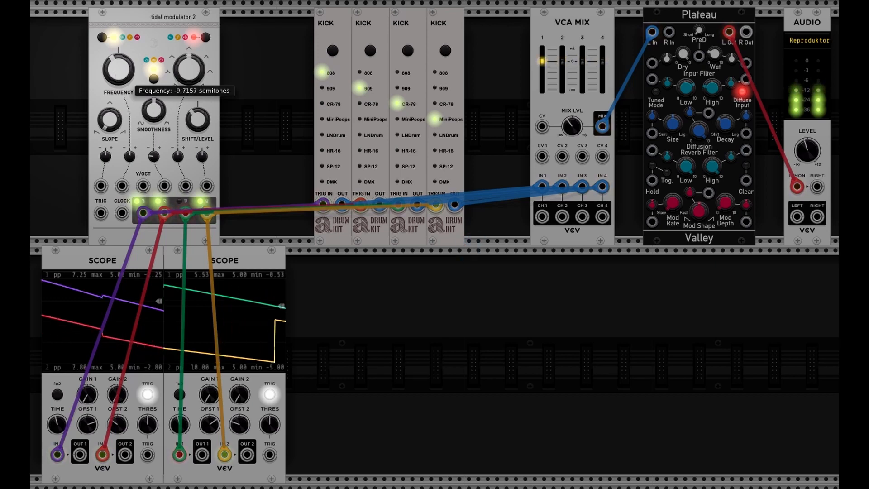
left_click_drag(118, 69, 119, 67)
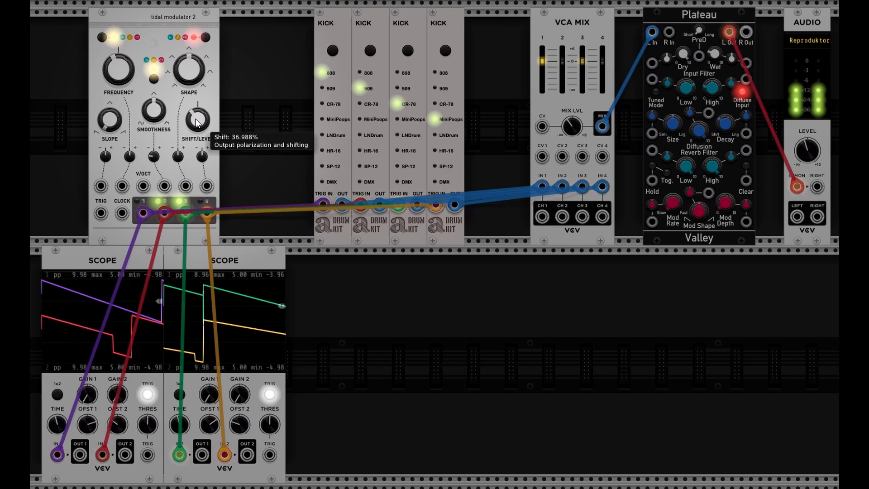
left_click_drag(197, 123, 196, 115)
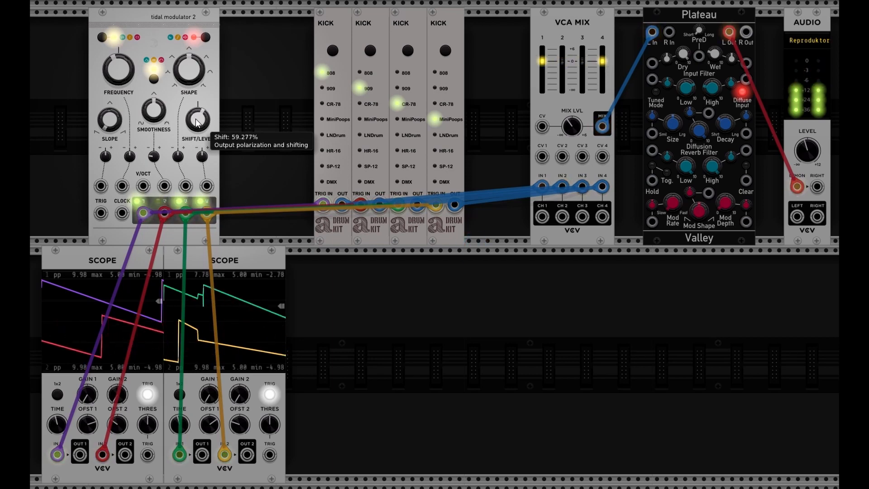
left_click_drag(196, 116, 196, 107)
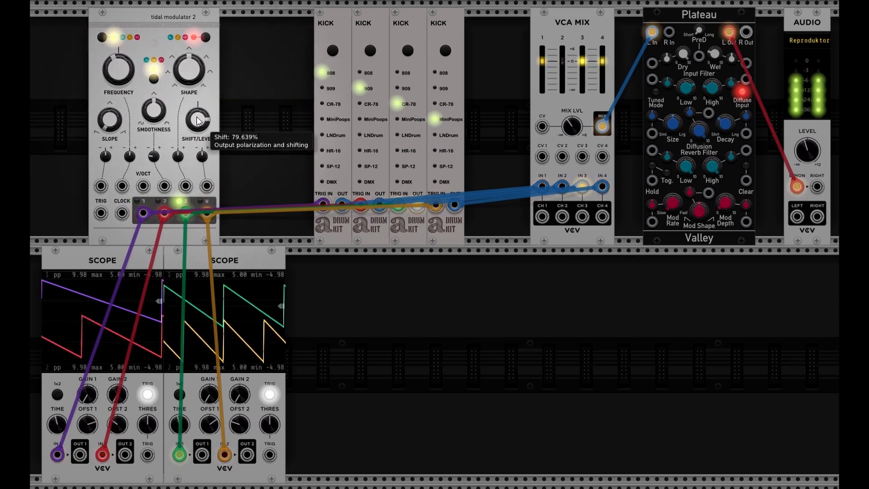
left_click_drag(198, 121, 198, 146)
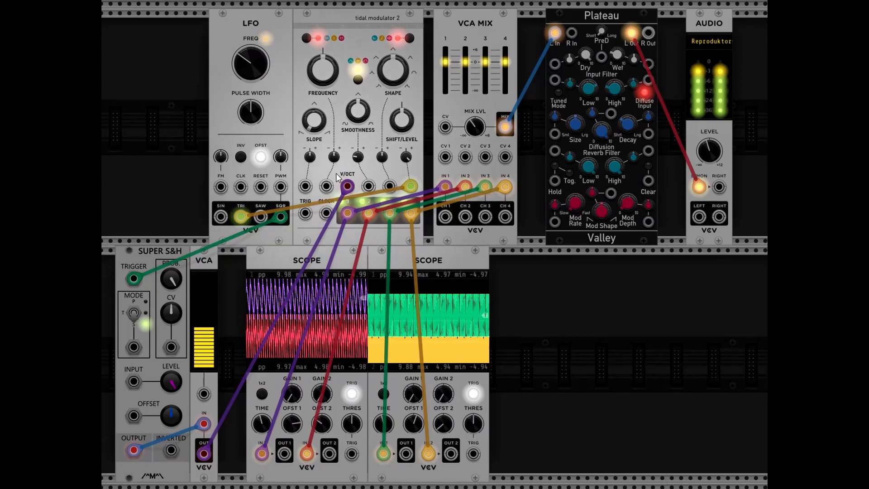
Step: Sweep the Shift/Level knob through several positions and reset it to its default 50%
mouse_move(404, 119)
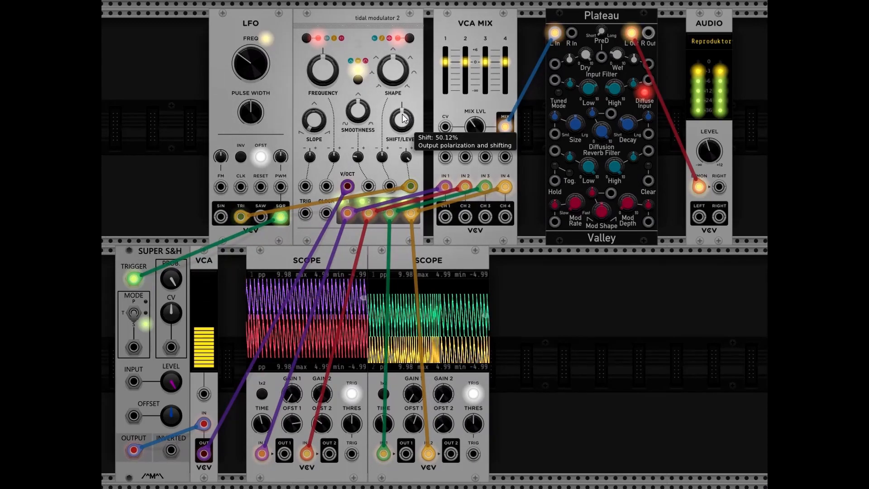
left_click_drag(405, 119, 404, 135)
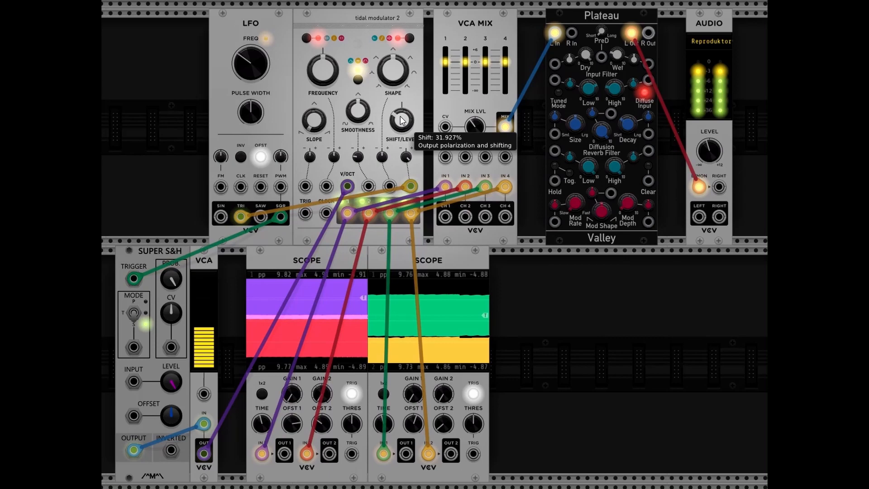
mouse_move(401, 120)
left_mouse_down()
mouse_move(401, 133)
mouse_move(405, 120)
left_mouse_up()
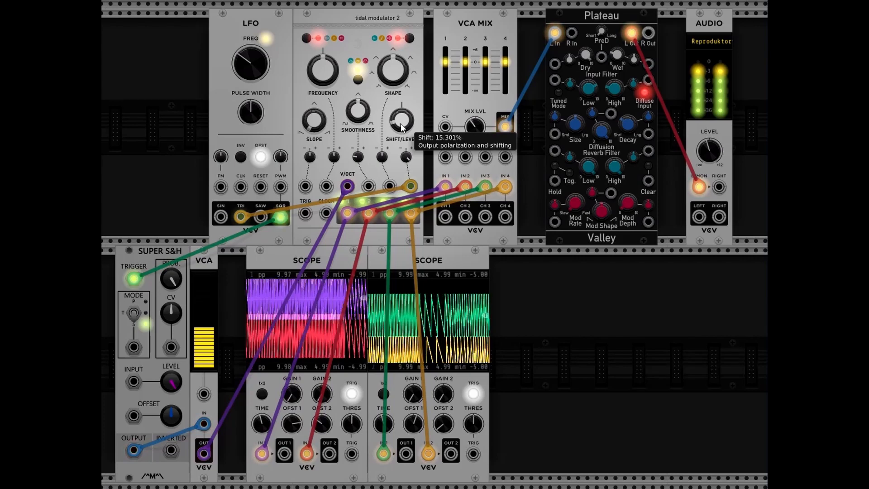
left_click_drag(398, 123, 398, 123)
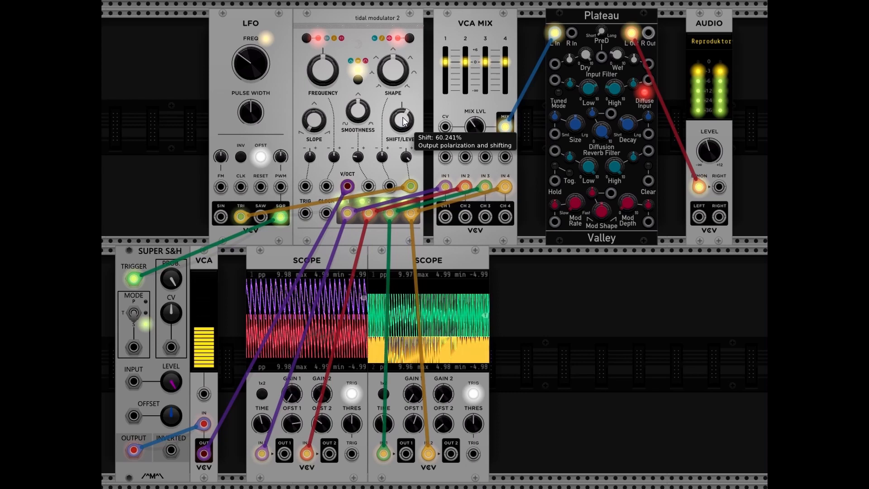
double_click(405, 120)
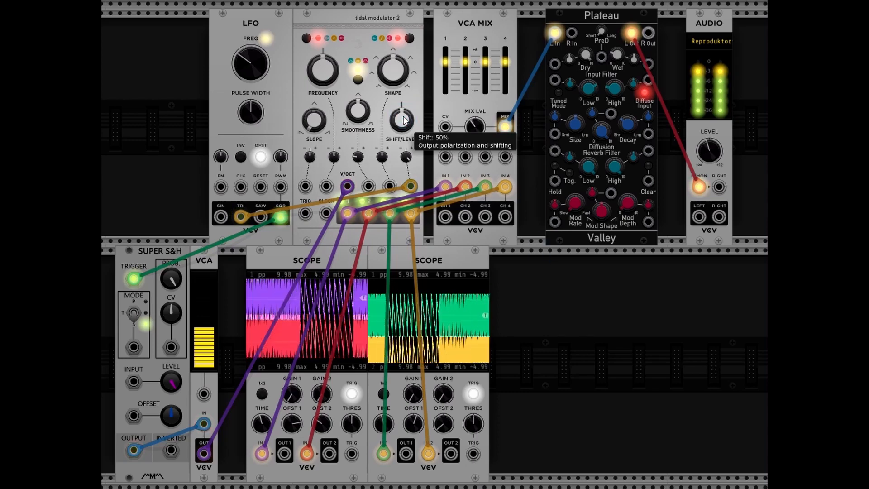
left_click_drag(404, 120, 541, 249)
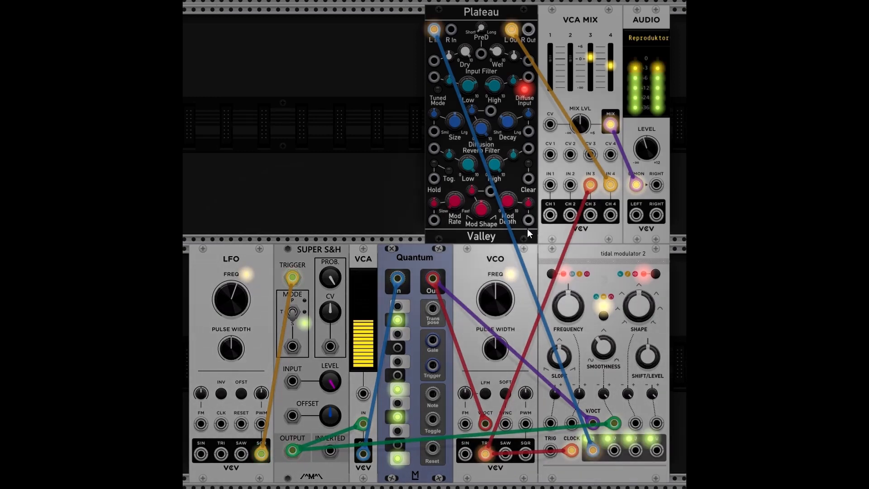
Step: Raise the Tidal Modulator's Frequency knob to about 40 semitones and adjust it further
mouse_move(568, 306)
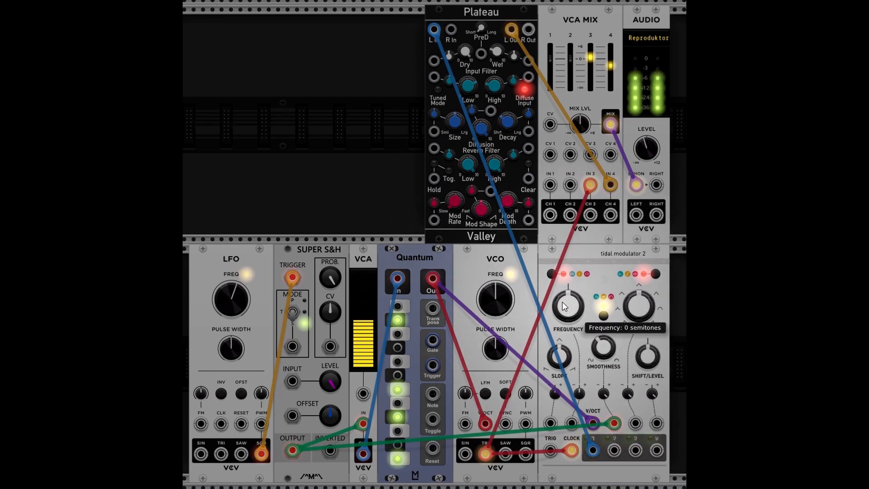
left_click_drag(568, 306, 568, 302)
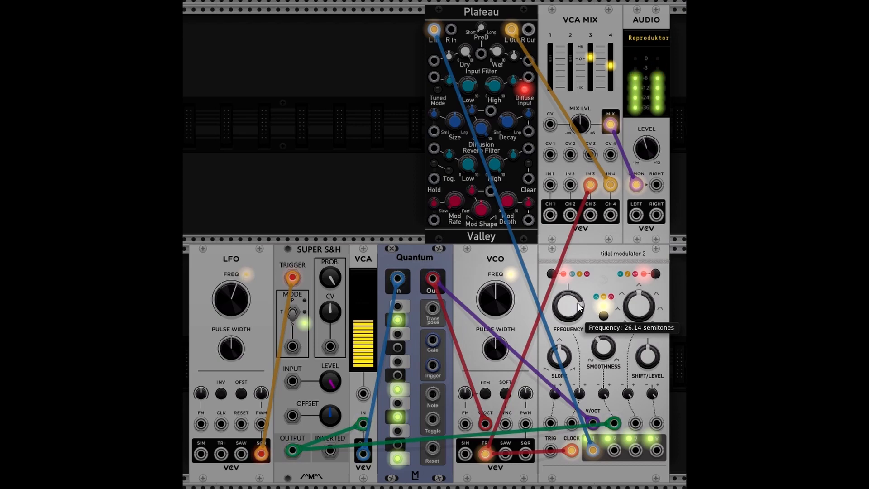
left_click_drag(574, 308, 574, 296)
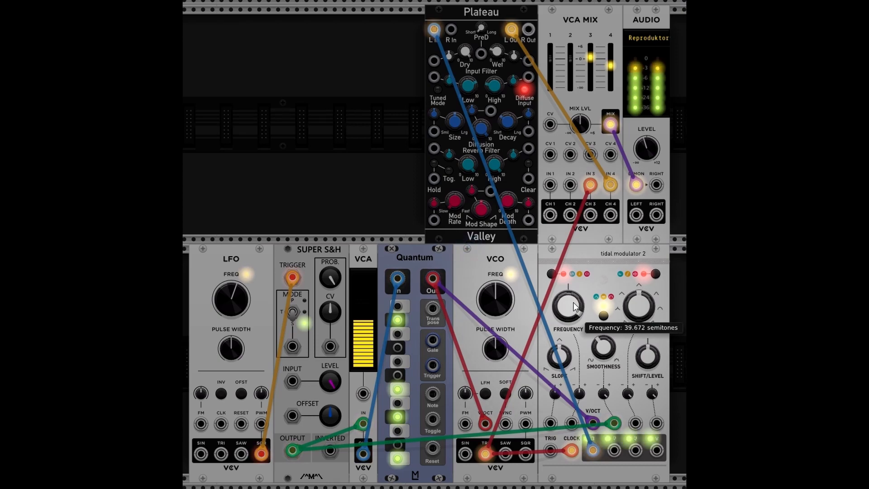
left_click_drag(574, 306, 575, 320)
left_click_drag(575, 362, 574, 372)
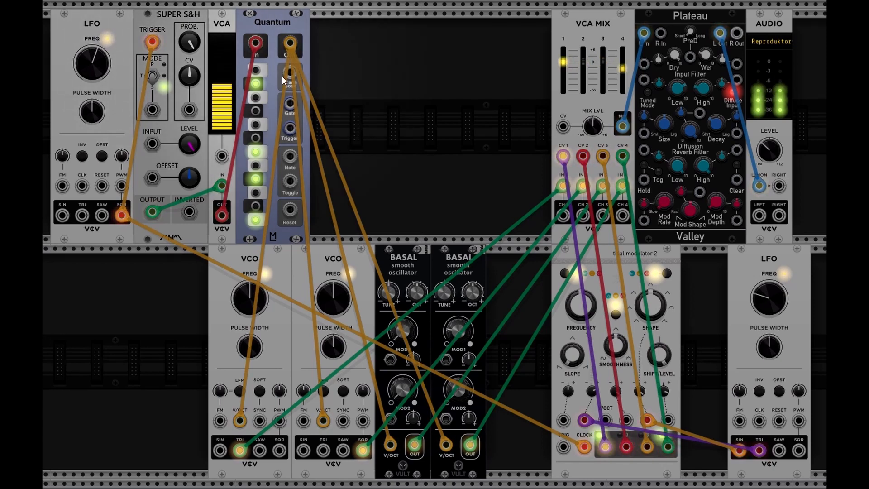
mouse_move(368, 390)
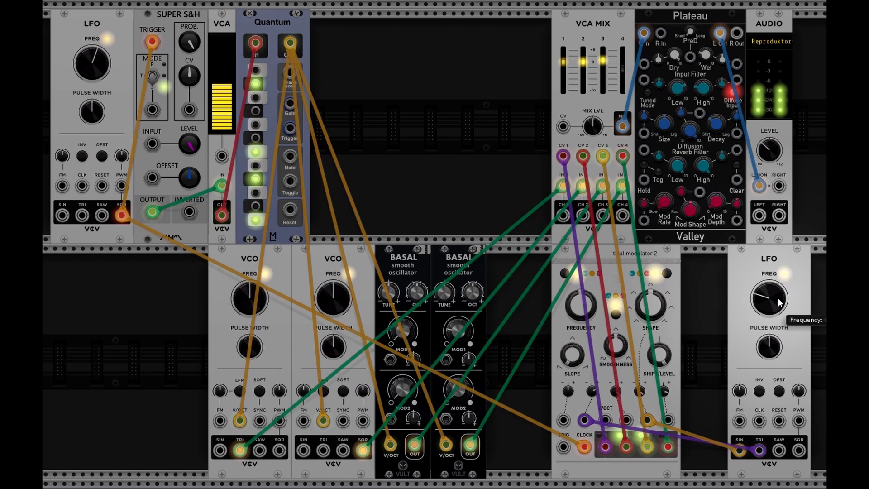
mouse_move(648, 416)
left_mouse_down()
mouse_move(696, 398)
mouse_move(649, 416)
left_mouse_up()
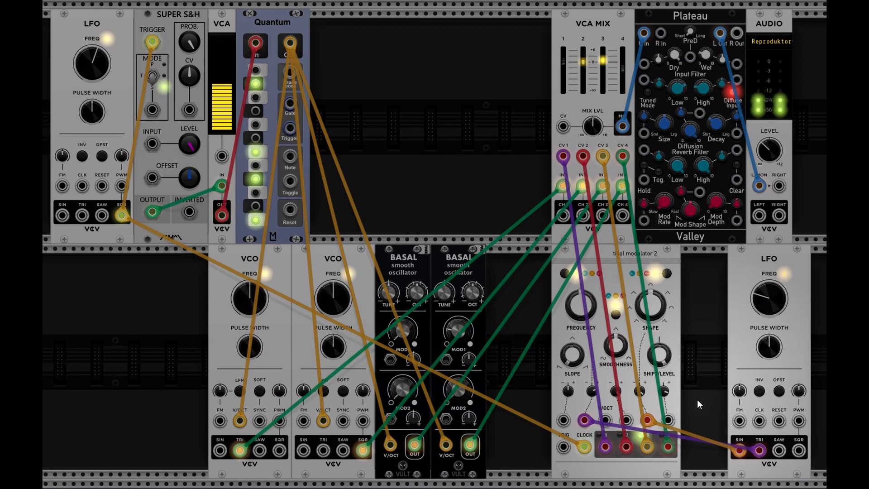